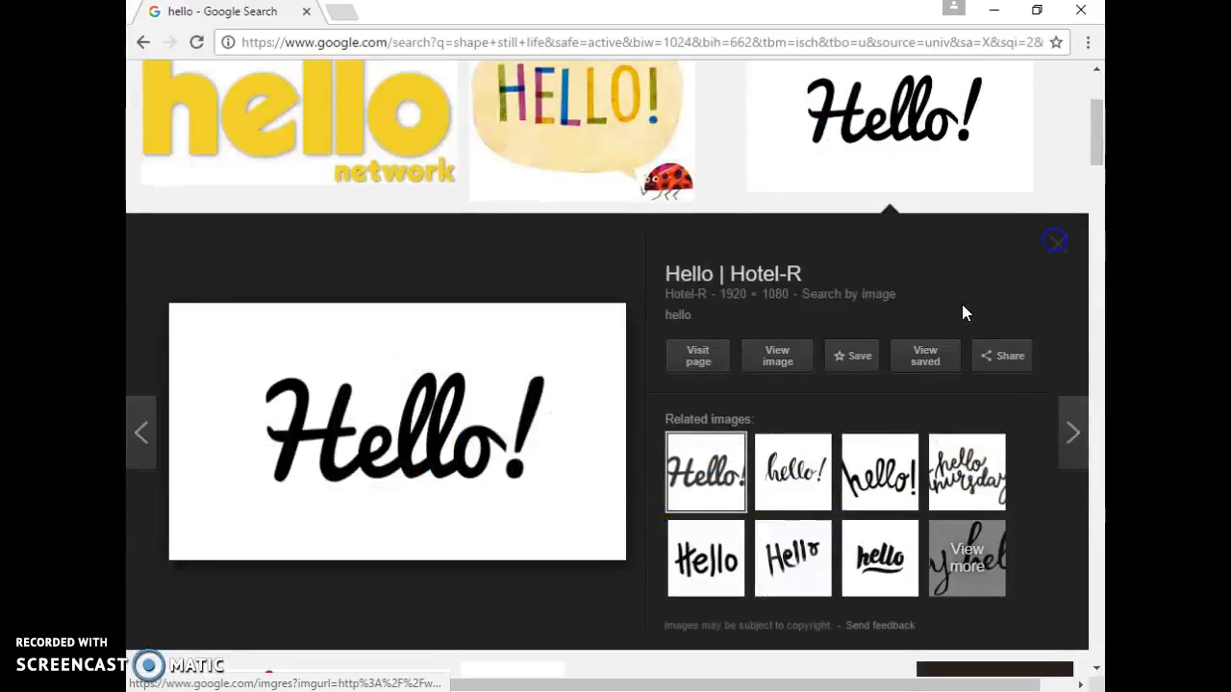
- Search Google Images for smiley face
left_click(1054, 247)
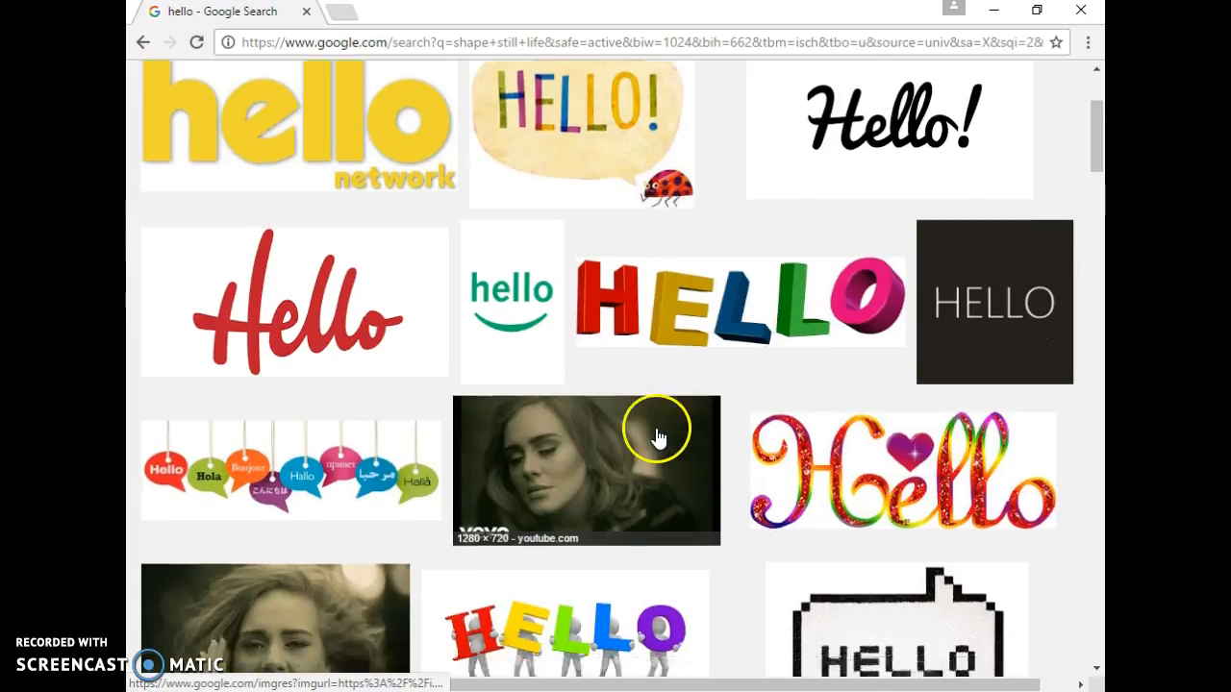
scroll(599, 412, "up", 3)
double_click(326, 92)
type("smiley ")
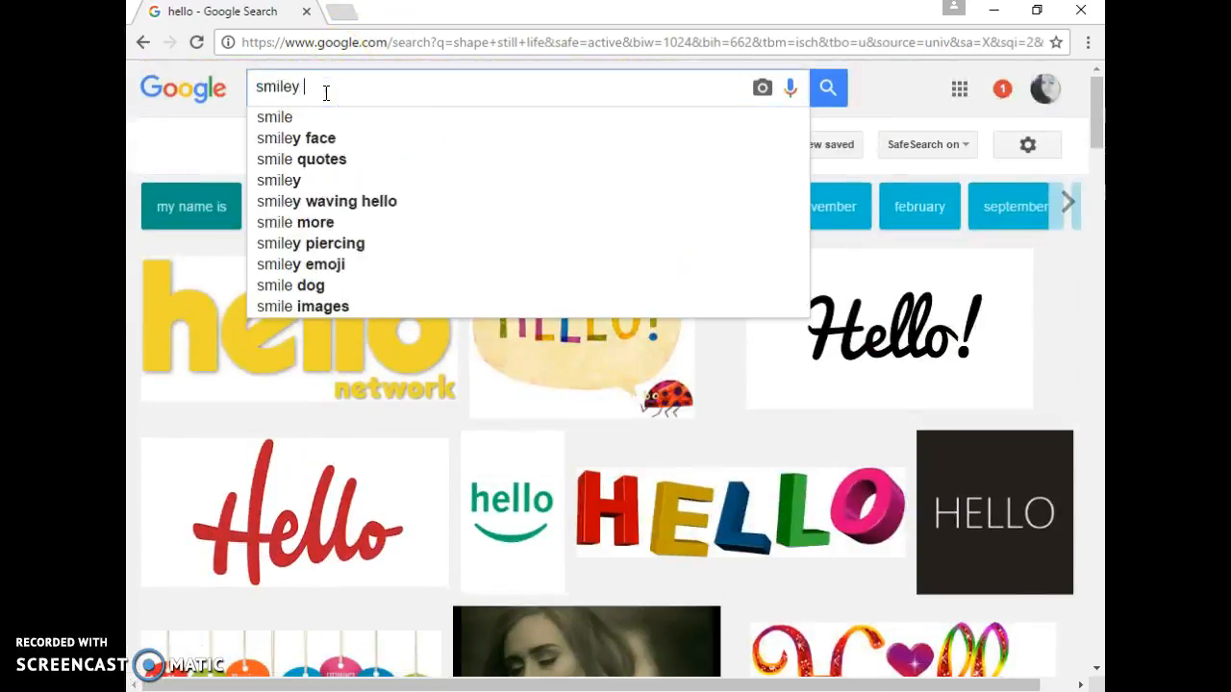
type("face")
key("Return")
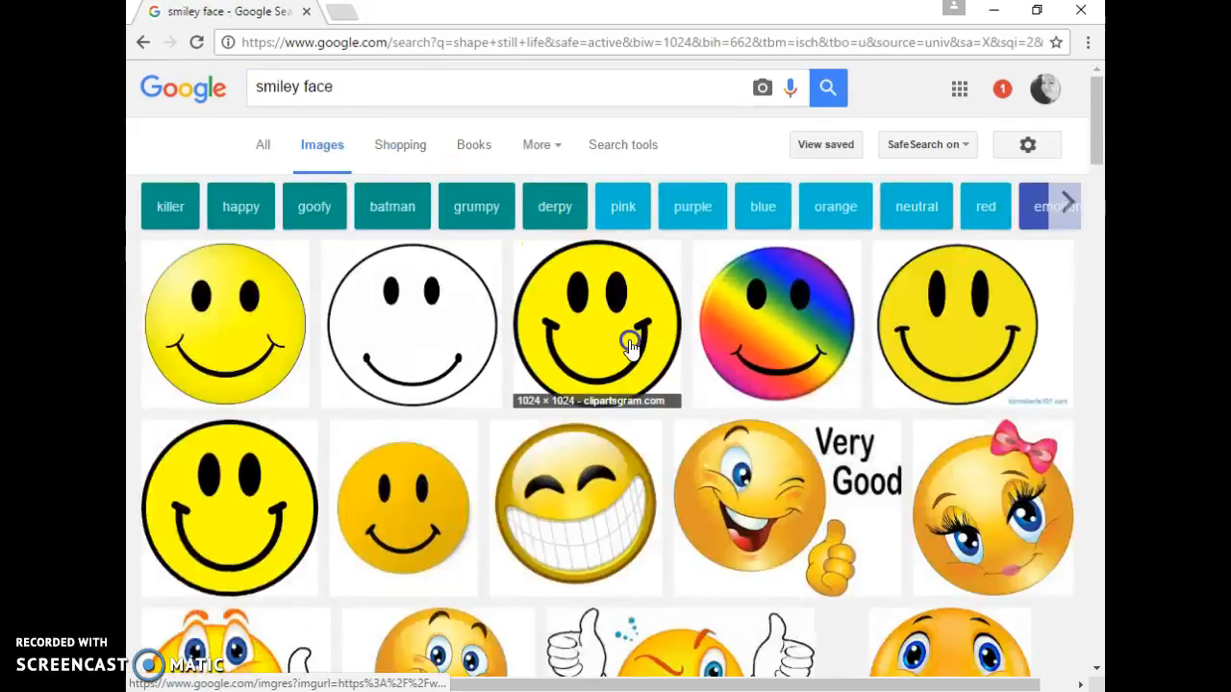
- Copy the plain yellow smiley face image from the search results
left_click(630, 347)
right_click(357, 513)
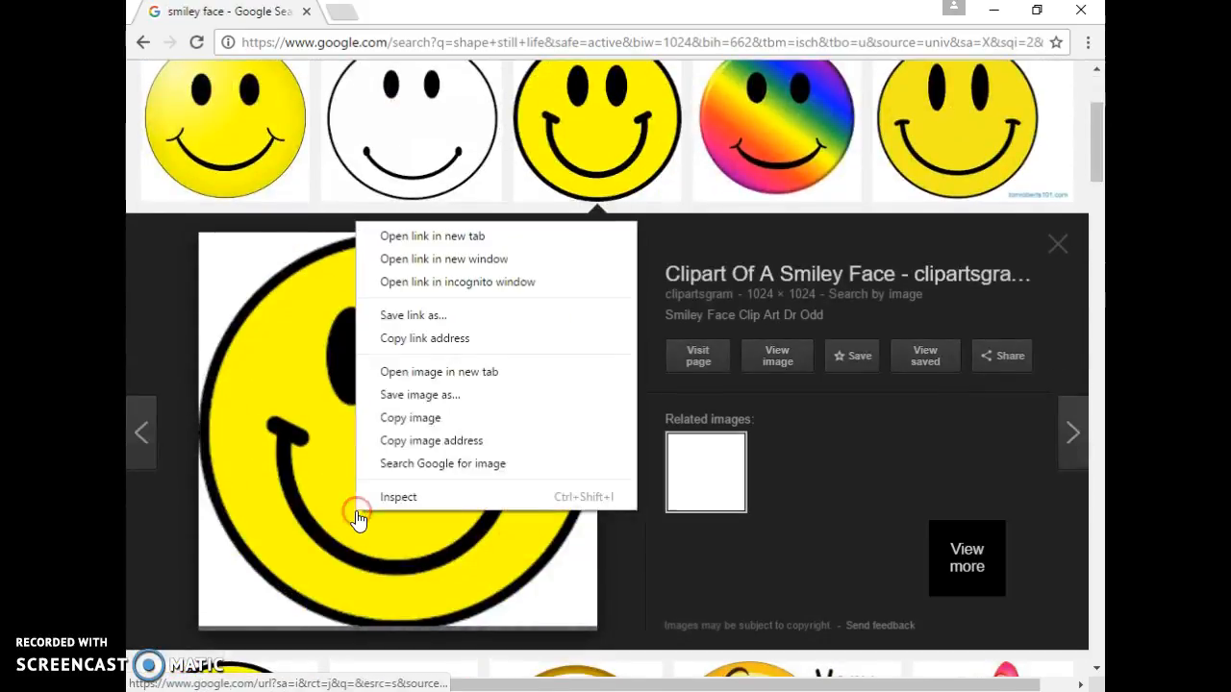
left_click(399, 423)
- Switch to Illustrator and paste the copied smiley image into the untitled document
key("alt+Tab")
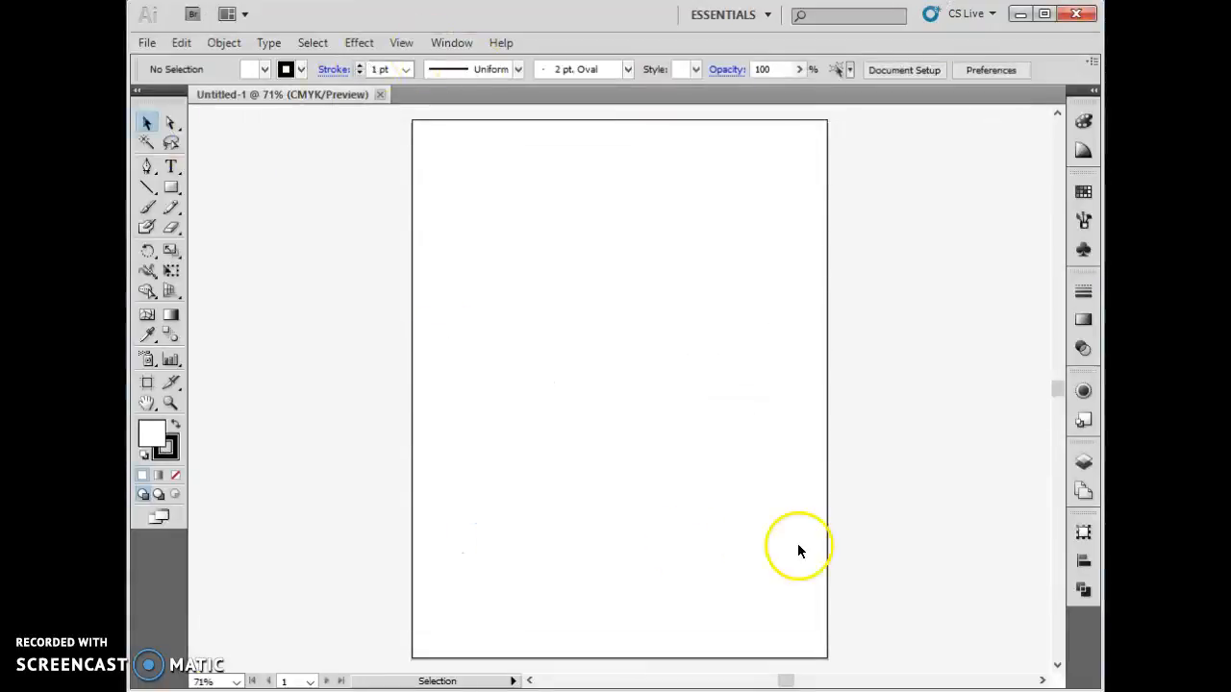
left_click(180, 43)
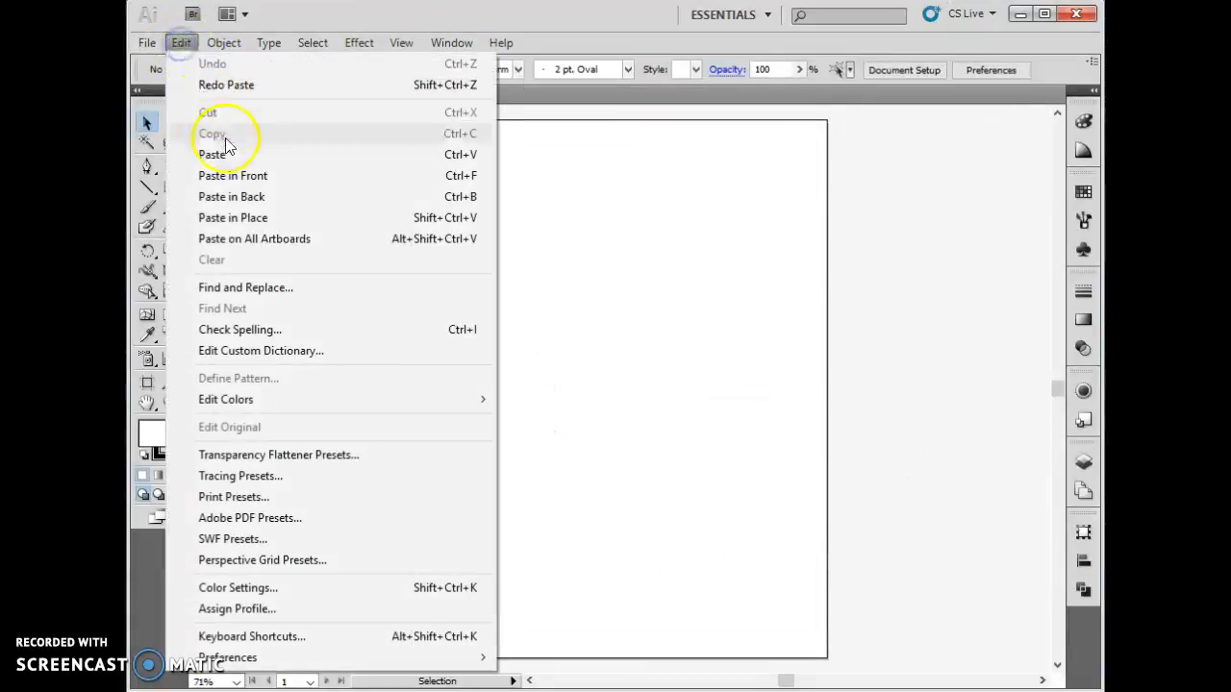
left_click(229, 154)
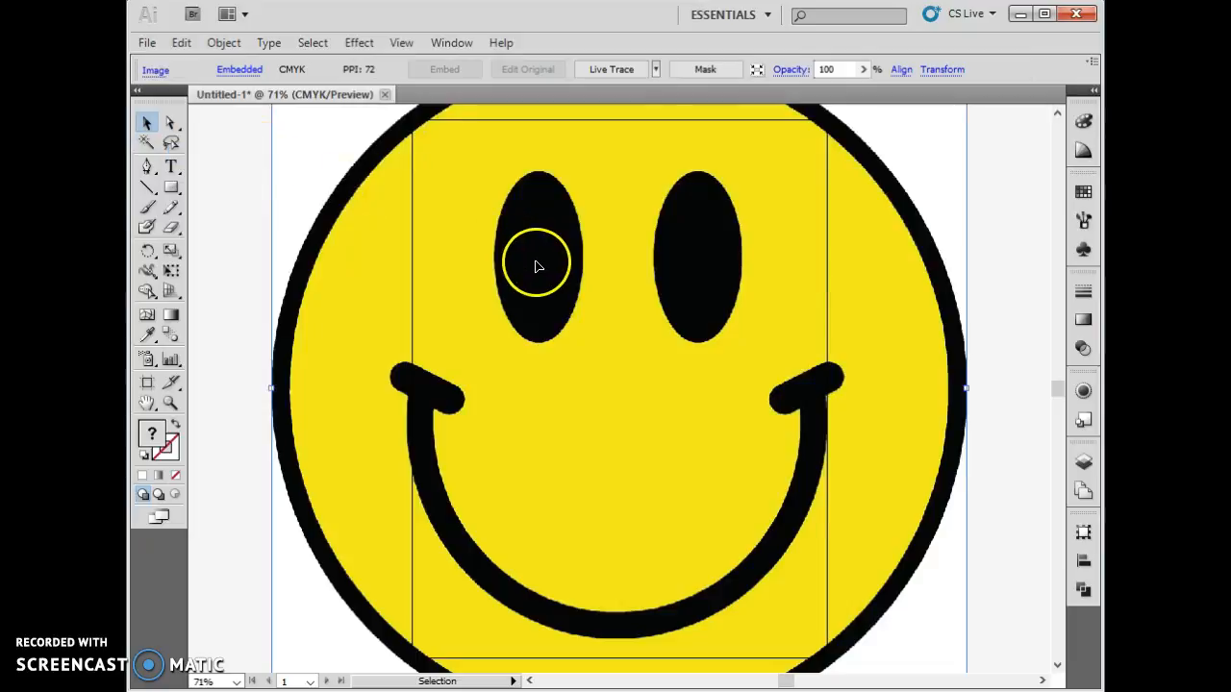
- Scale the pasted smiley image down so it fits inside the artboard
key("ctrl+minus")
key("ctrl+minus")
key("ctrl+minus")
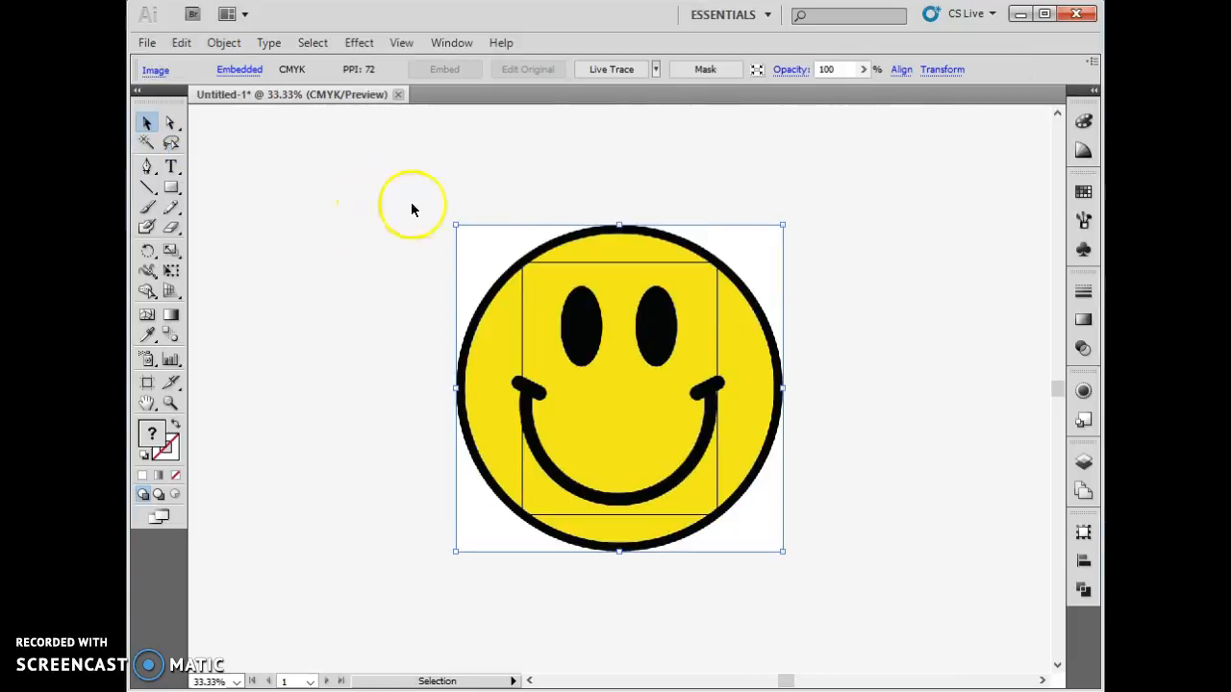
left_click_drag(456, 225, 606, 346)
left_click(783, 346)
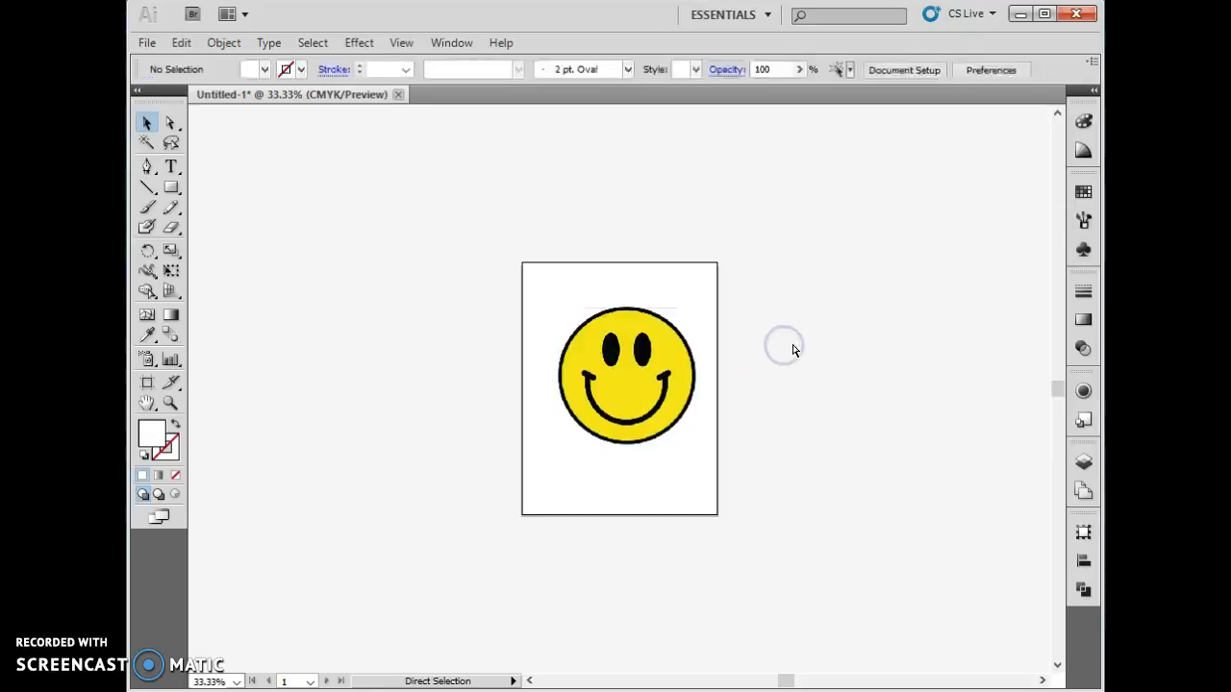
key("ctrl+plus")
key("ctrl+plus")
key("ctrl+plus")
left_click(775, 343)
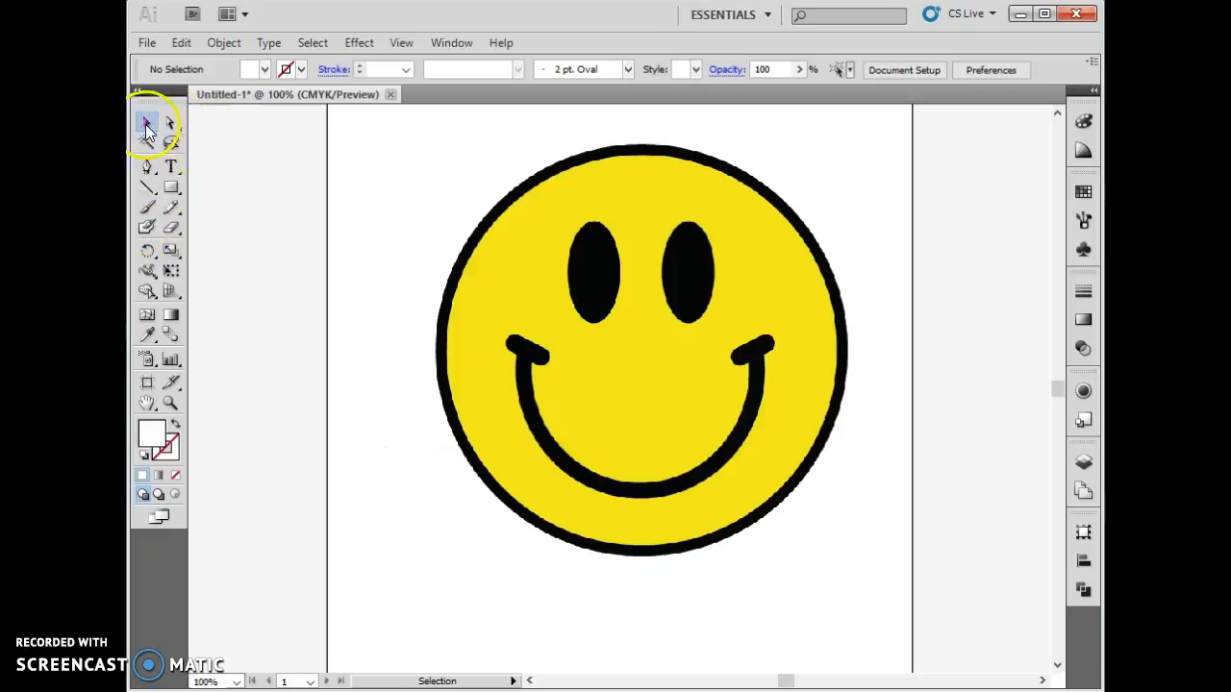
left_click(147, 165)
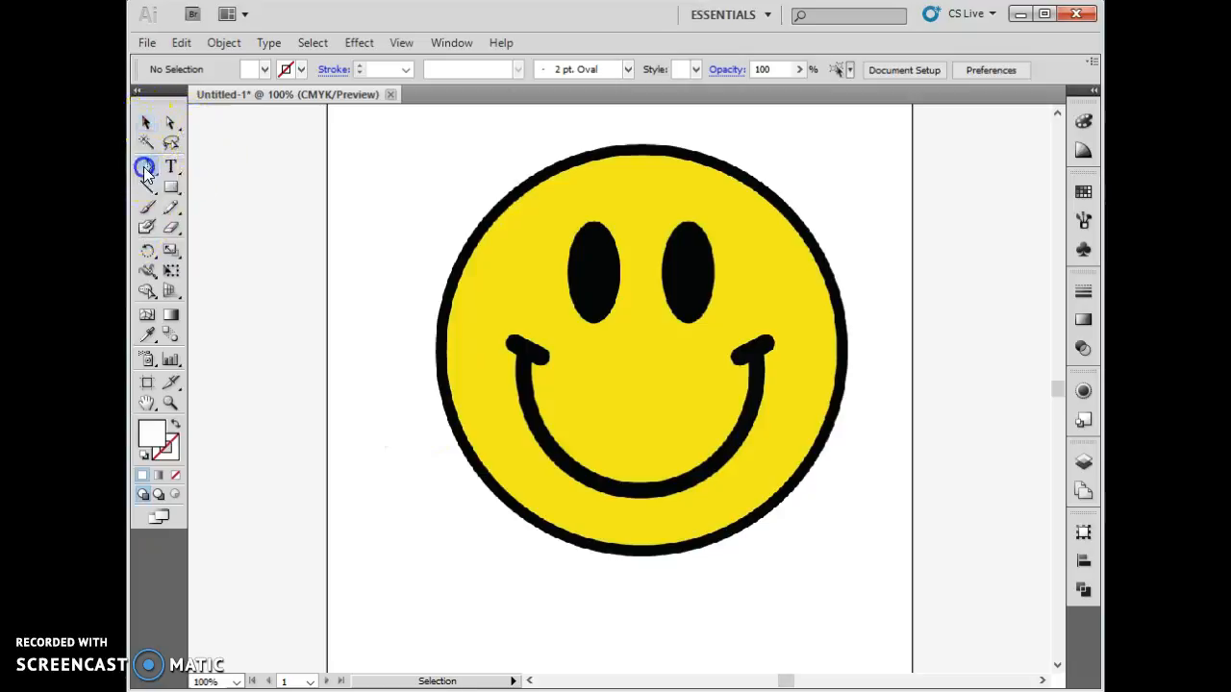
left_click(442, 352)
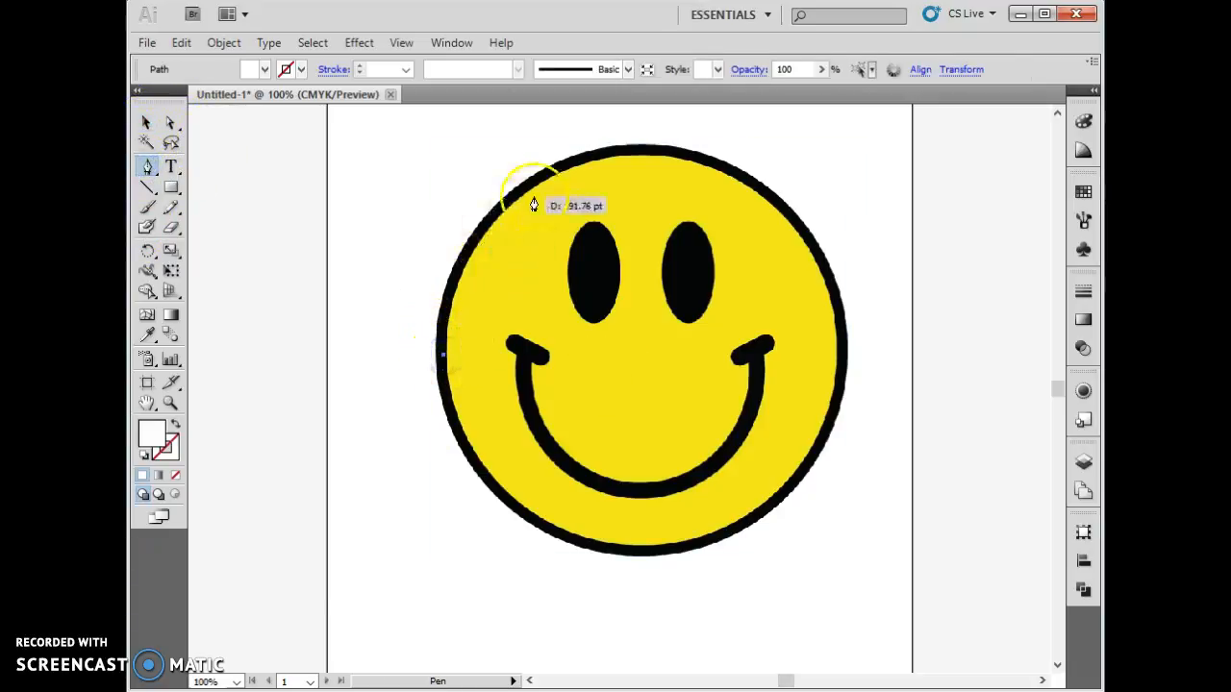
left_click_drag(548, 182, 649, 125)
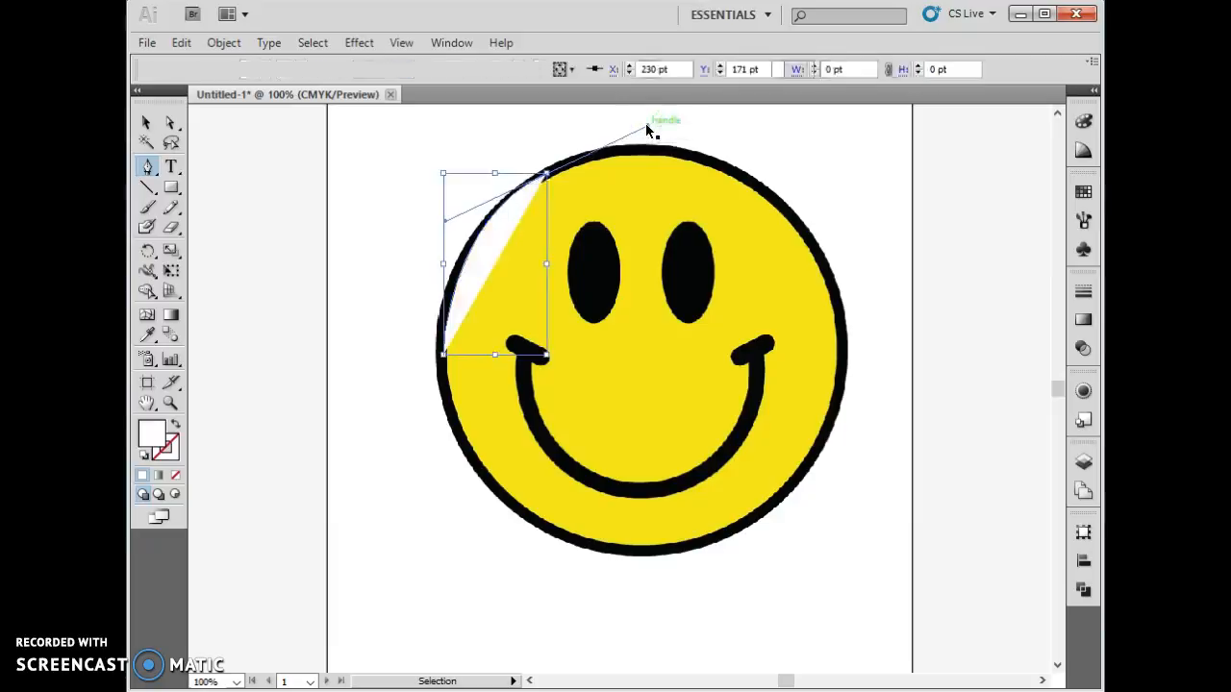
key("ctrl+z")
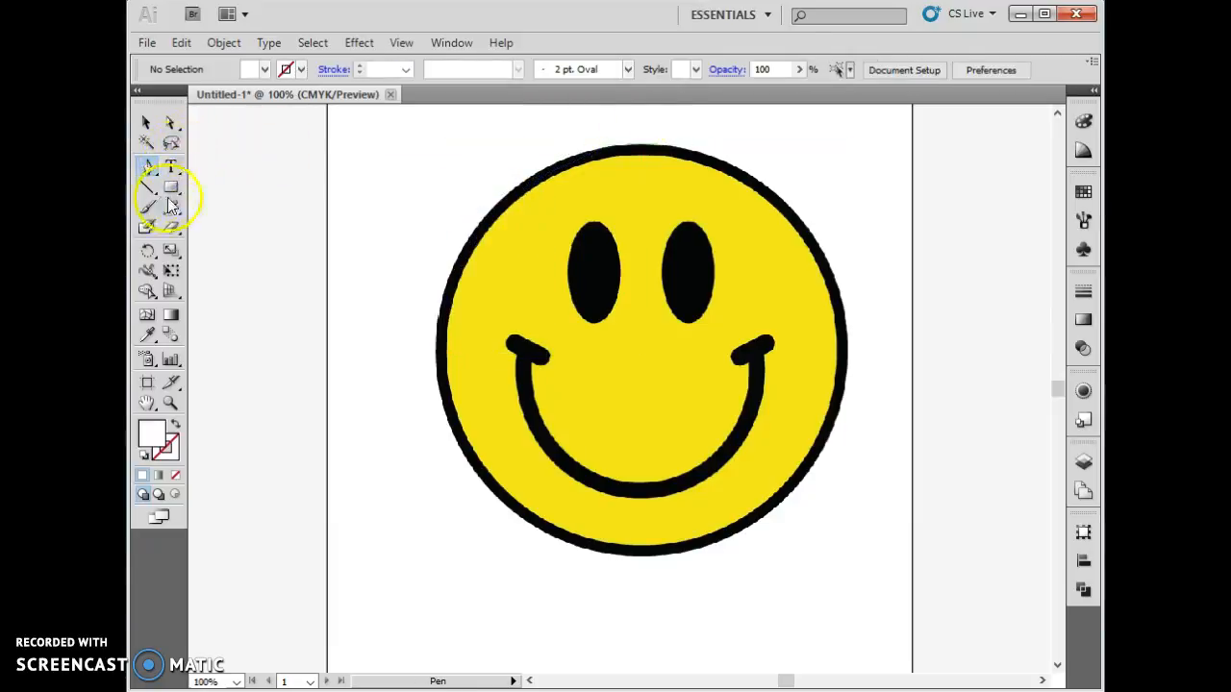
- Draw a circle with the Ellipse tool over the face's outline and nudge it into alignment
left_click_drag(170, 186, 223, 229)
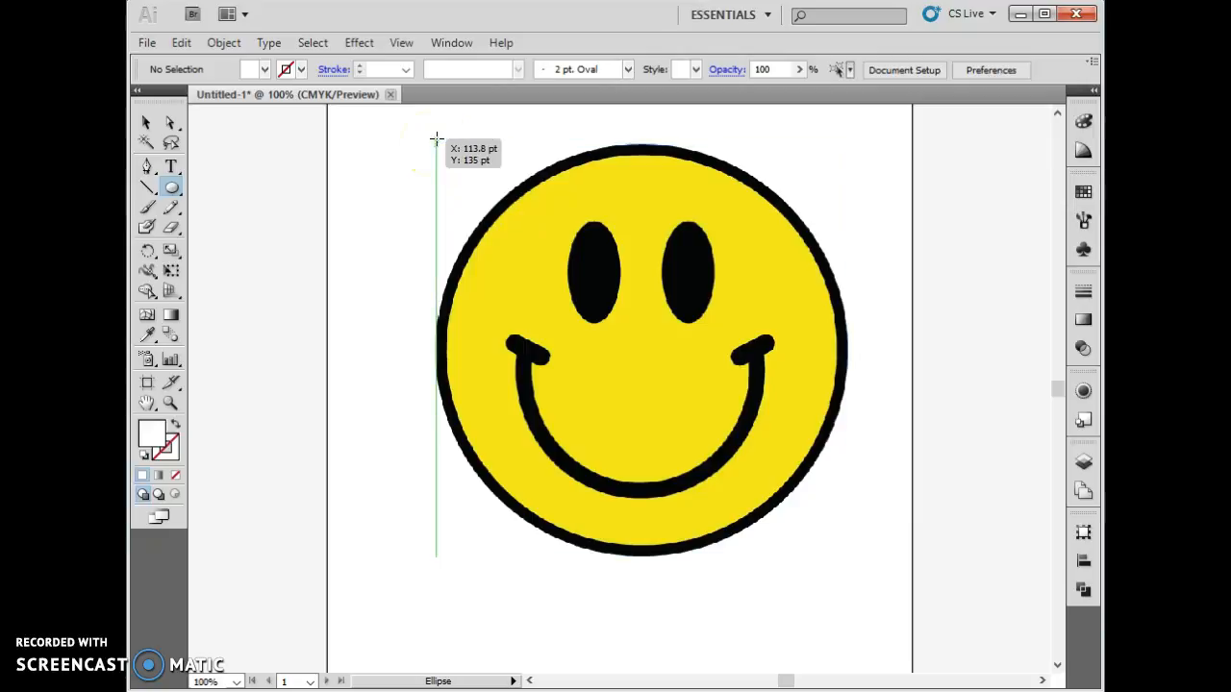
left_click_drag(436, 140, 748, 548)
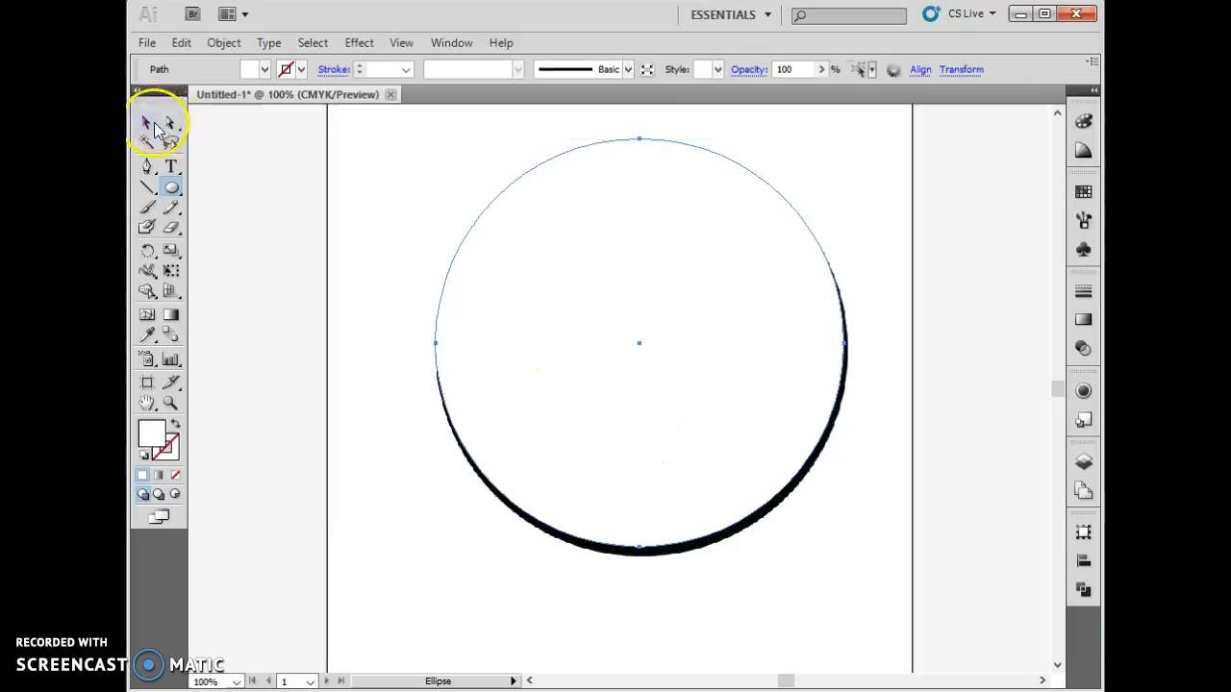
key("Down")
key("Down")
key("Down")
key("Down")
key("Down")
key("Down")
key("Down")
key("Down")
key("Down")
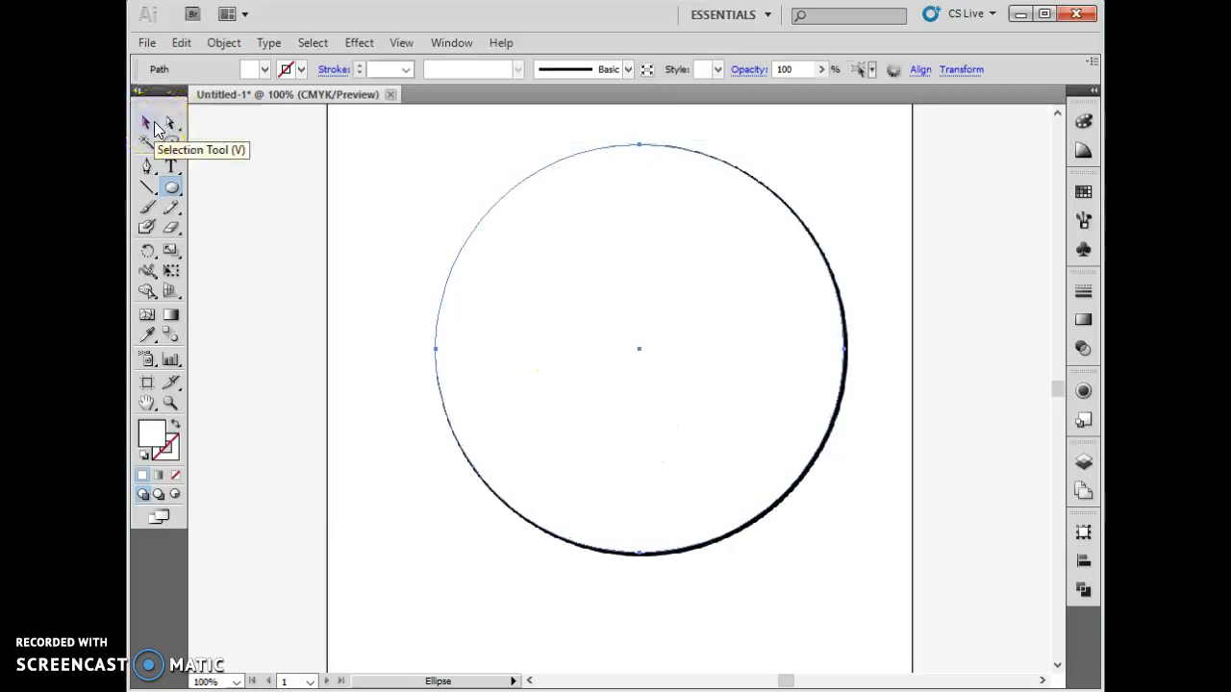
key("Right")
key("Right")
key("Right")
key("Right")
key("Left")
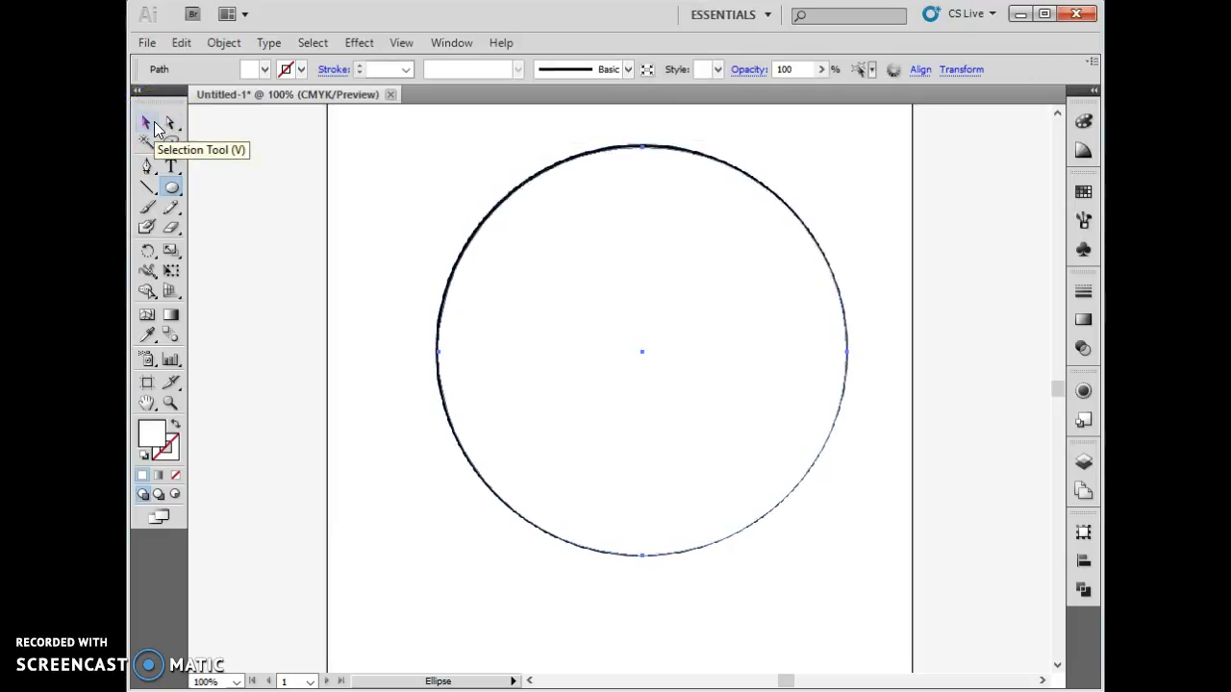
- Set the circle's fill to none
left_click(153, 441)
left_click(181, 476)
left_click(181, 477)
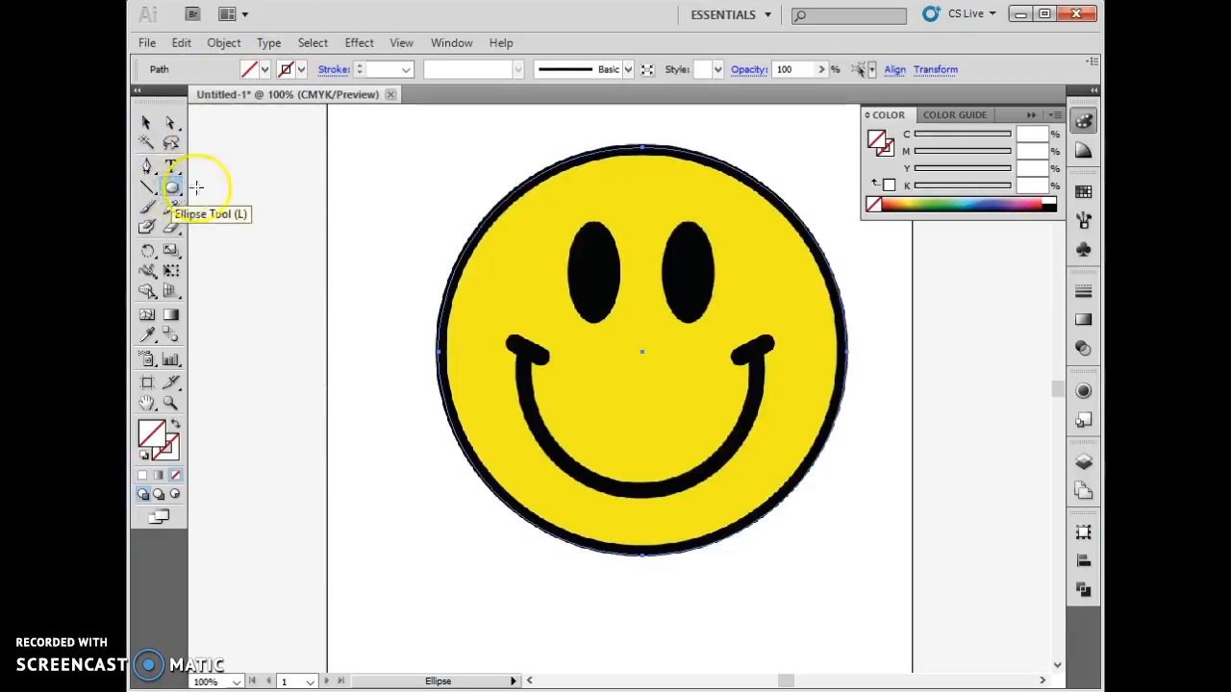
- Trace the left half of the smile with the Pen tool, from the mouth's left corner to its bottom
left_click(148, 166)
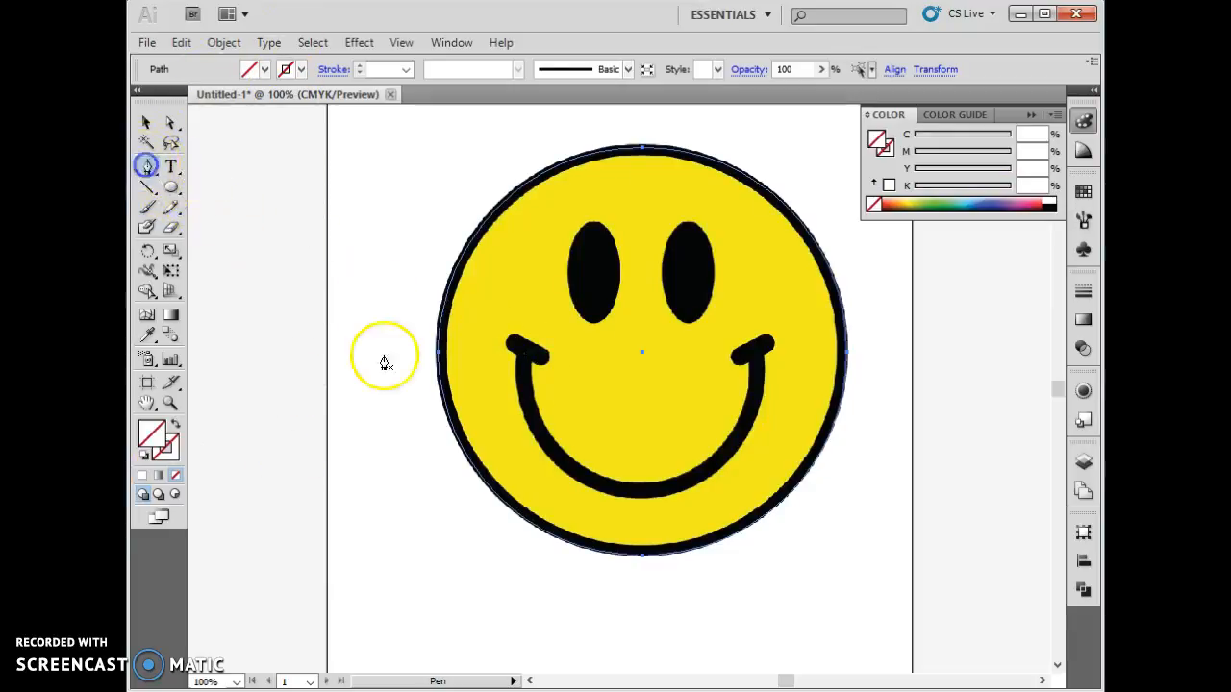
left_click(527, 354)
left_click(631, 500)
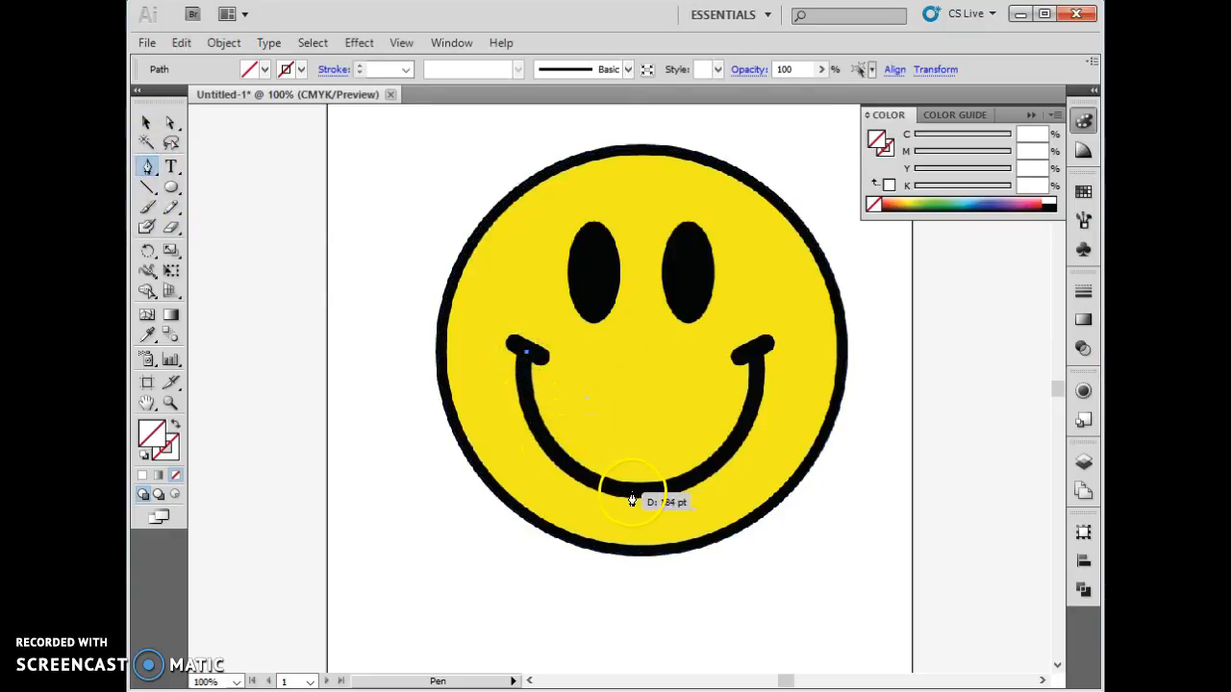
left_click_drag(640, 500, 777, 500)
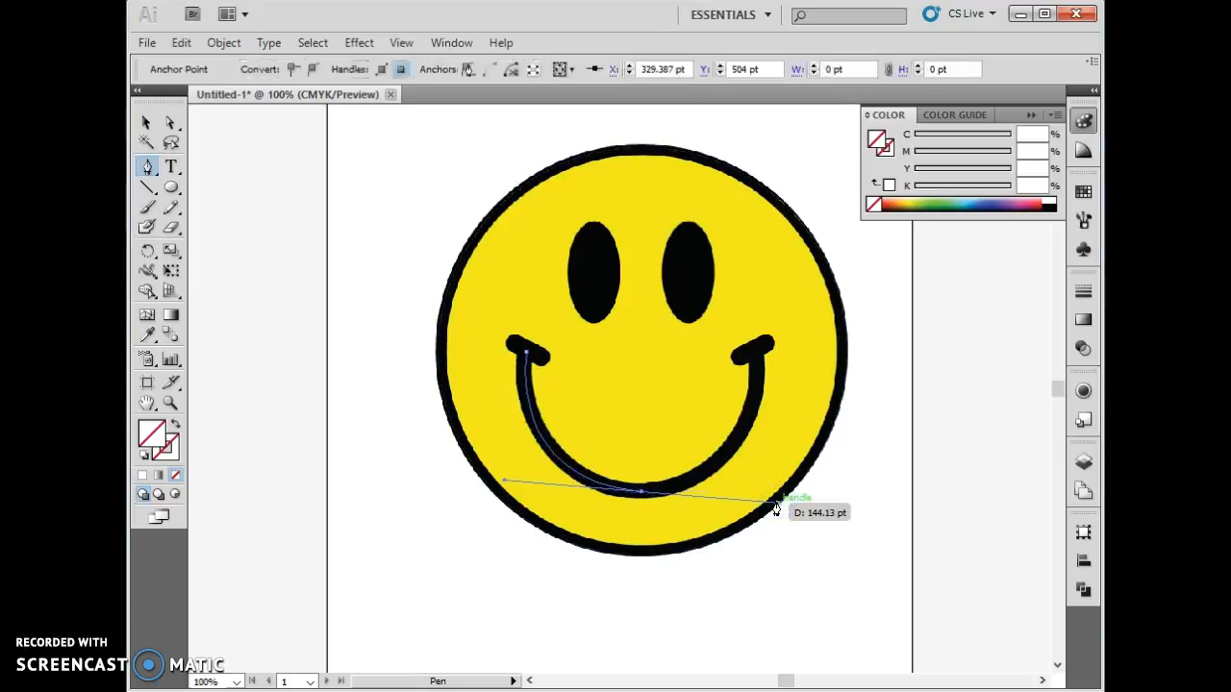
left_click(755, 351)
mouse_move(760, 347)
left_mouse_down()
mouse_move(777, 343)
mouse_move(720, 253)
mouse_move(775, 253)
mouse_move(808, 225)
mouse_move(715, 372)
mouse_move(713, 354)
mouse_move(755, 356)
left_mouse_up()
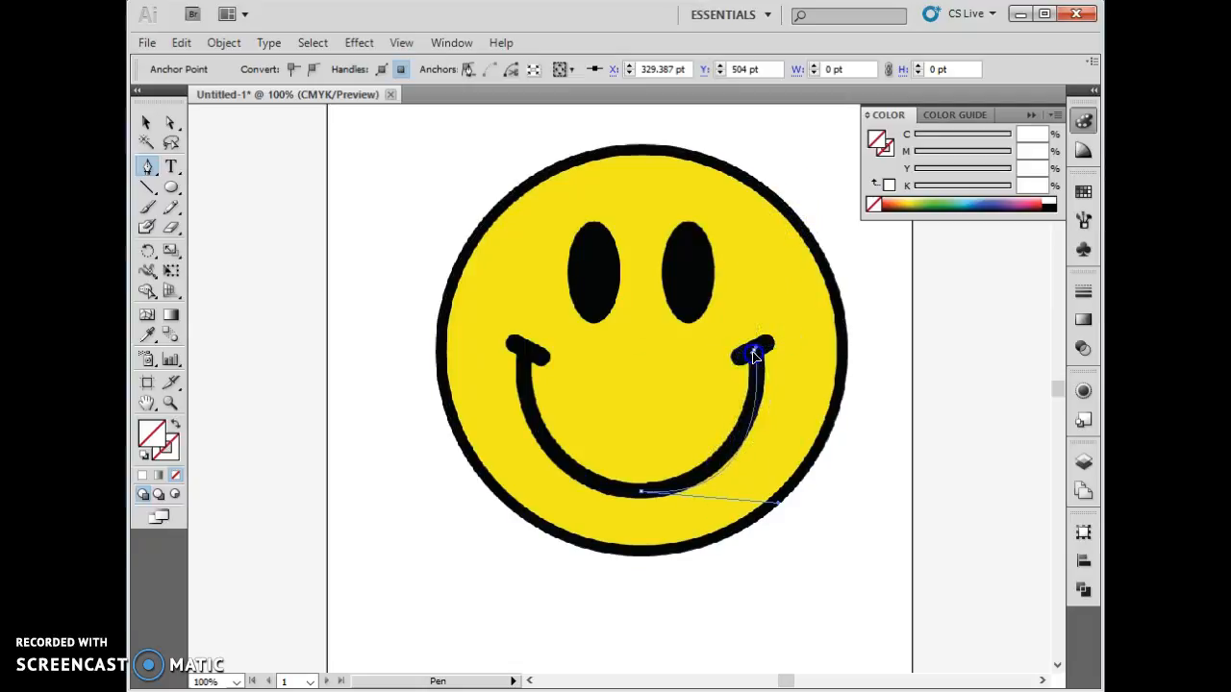
key("ctrl+z")
left_click(736, 419)
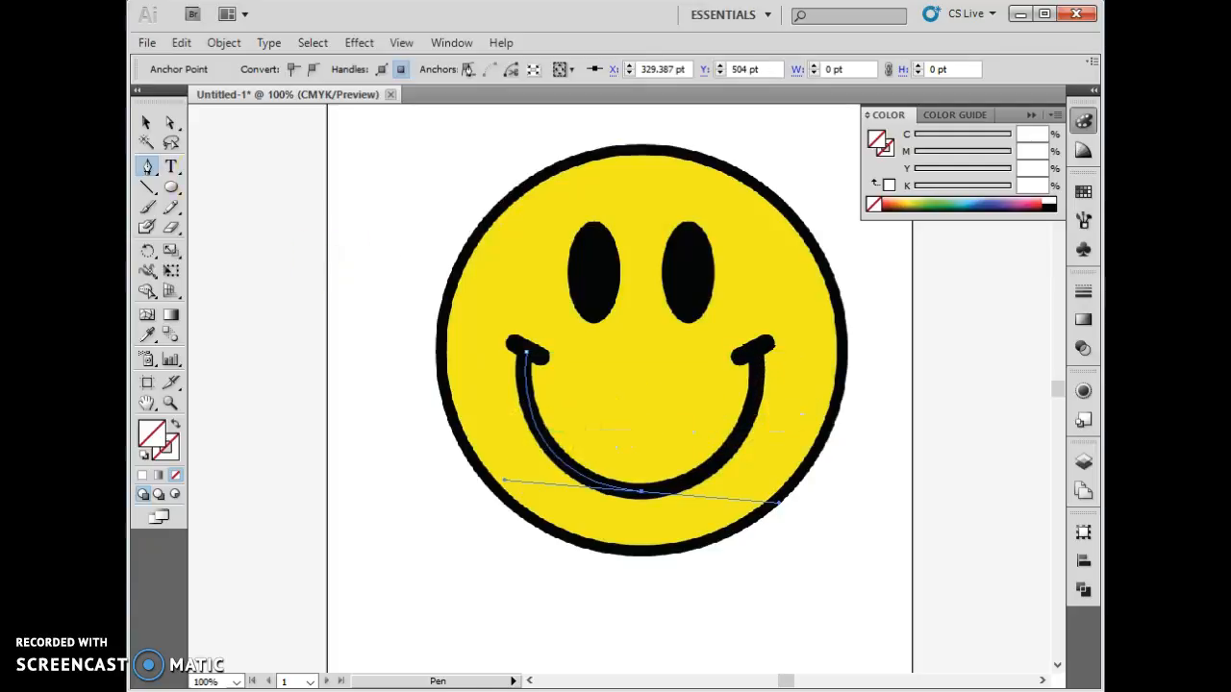
- Create a vertically reflected copy of the half-smile path with Reflect
left_click(146, 123)
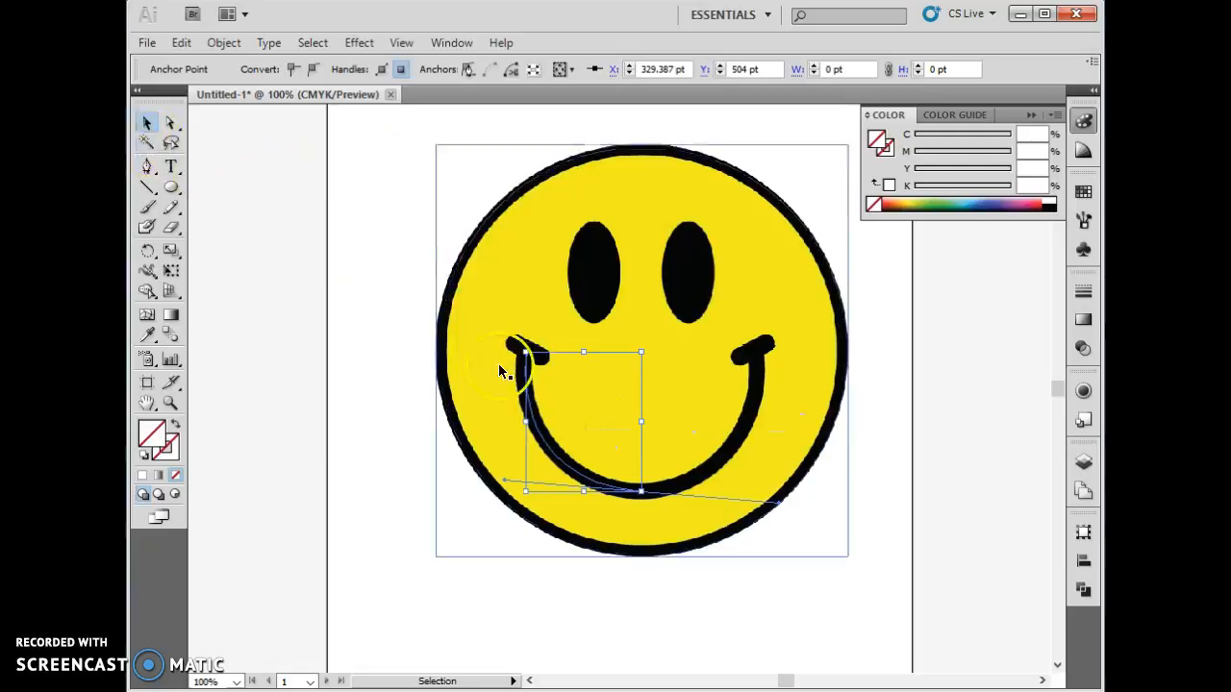
mouse_move(599, 416)
left_mouse_down()
mouse_move(682, 420)
mouse_move(574, 422)
mouse_move(609, 449)
left_mouse_up()
left_click(551, 449)
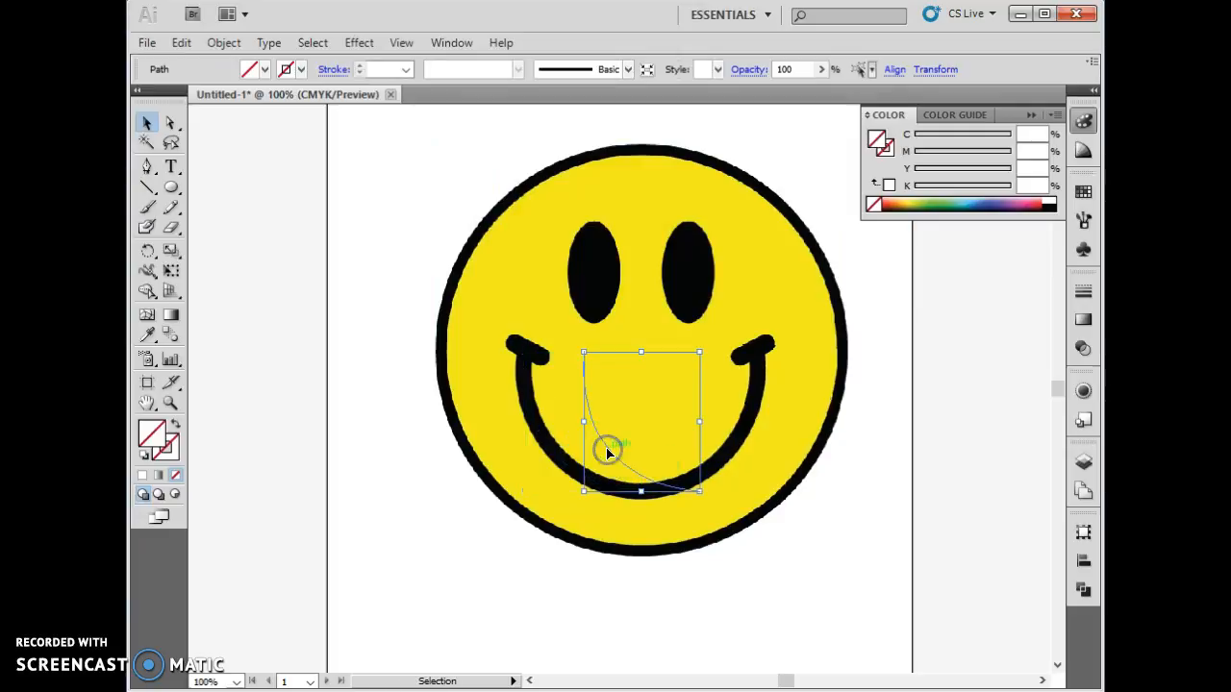
left_click(551, 449)
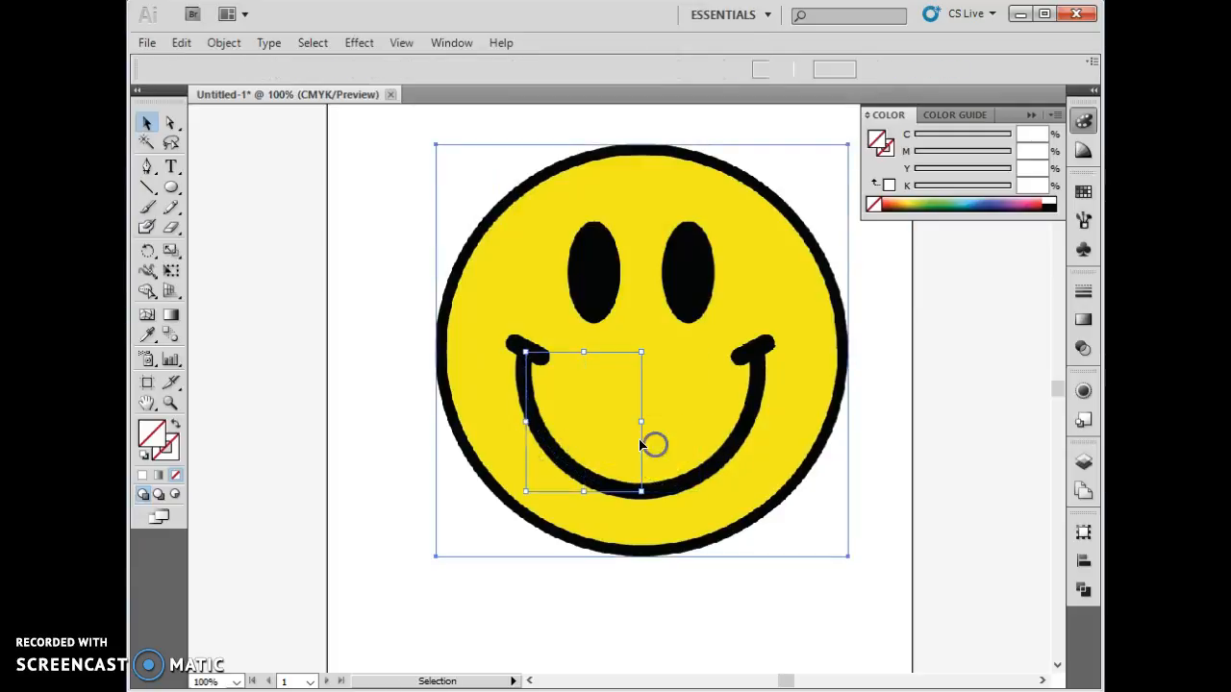
left_click(654, 443)
left_click(603, 438)
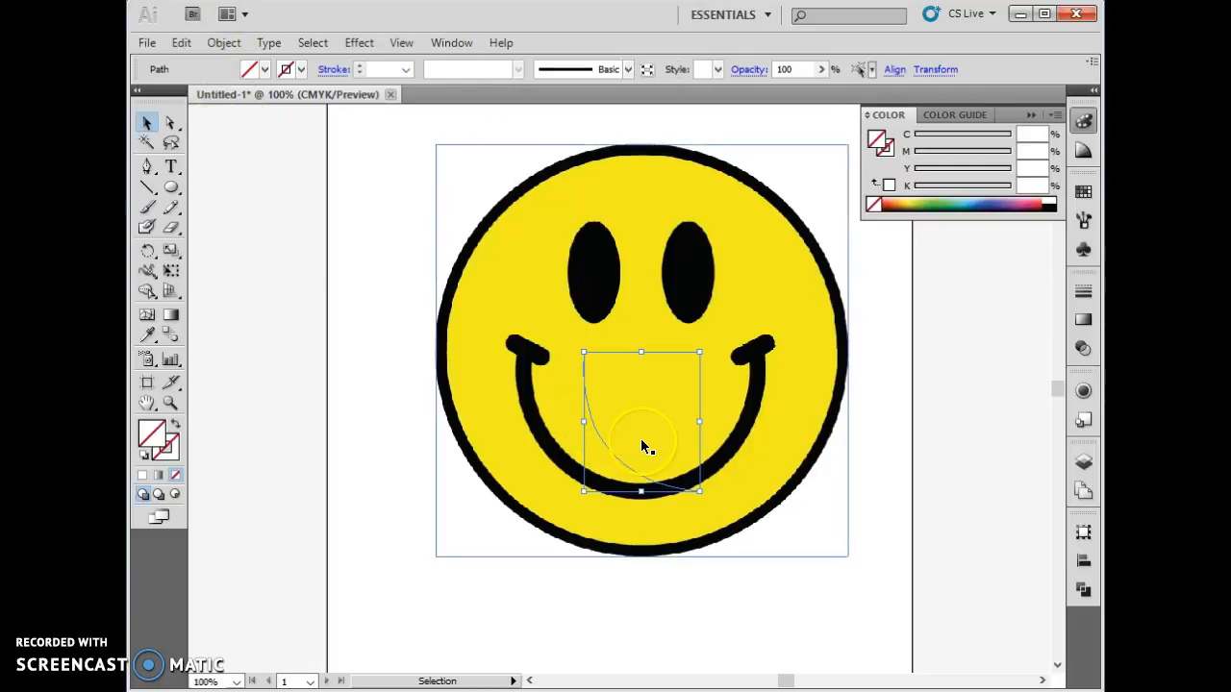
right_click(617, 456)
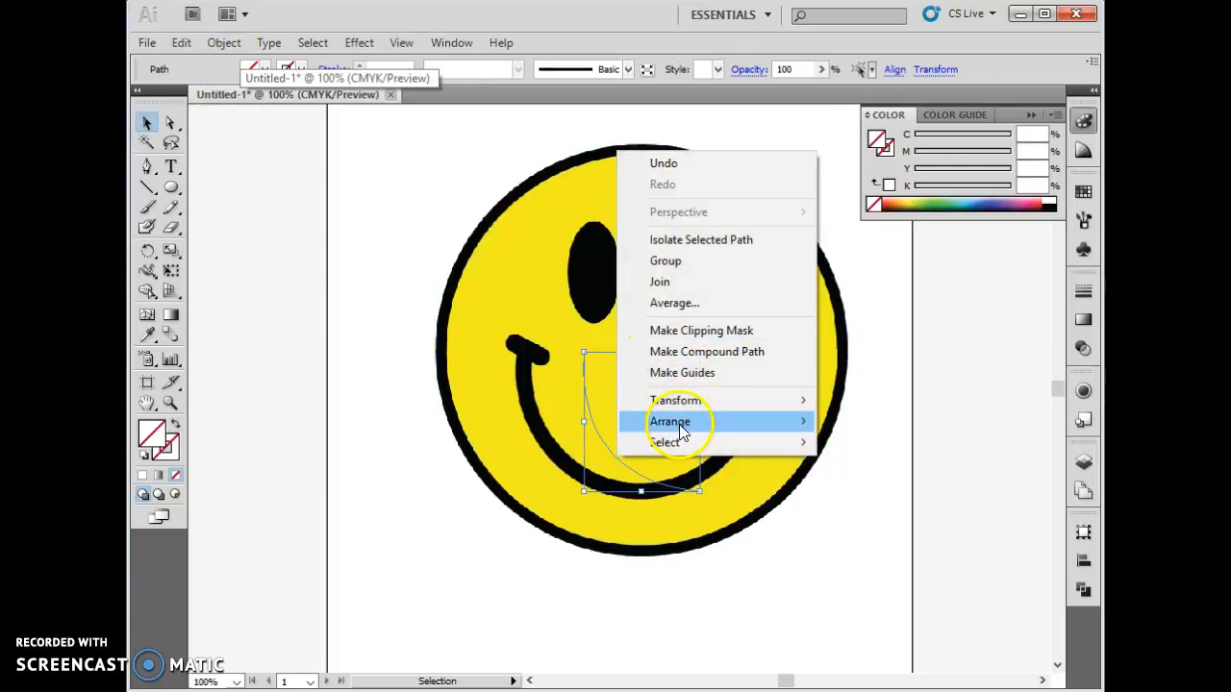
mouse_move(681, 422)
mouse_move(676, 400)
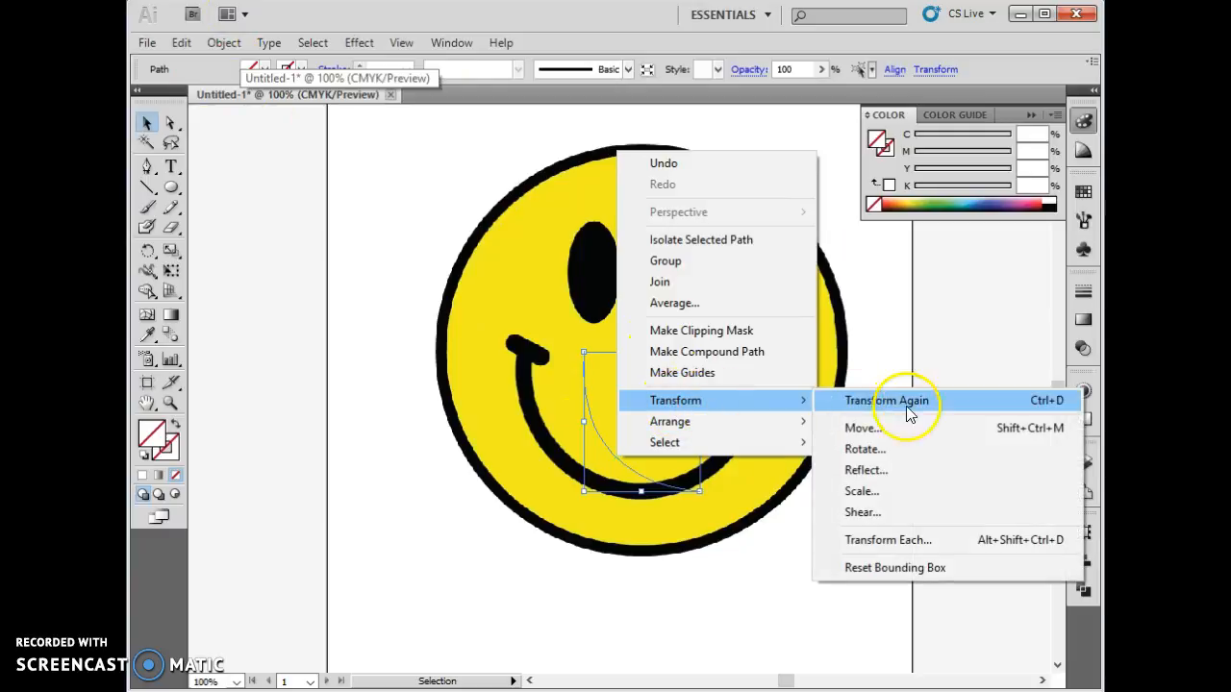
left_click(904, 470)
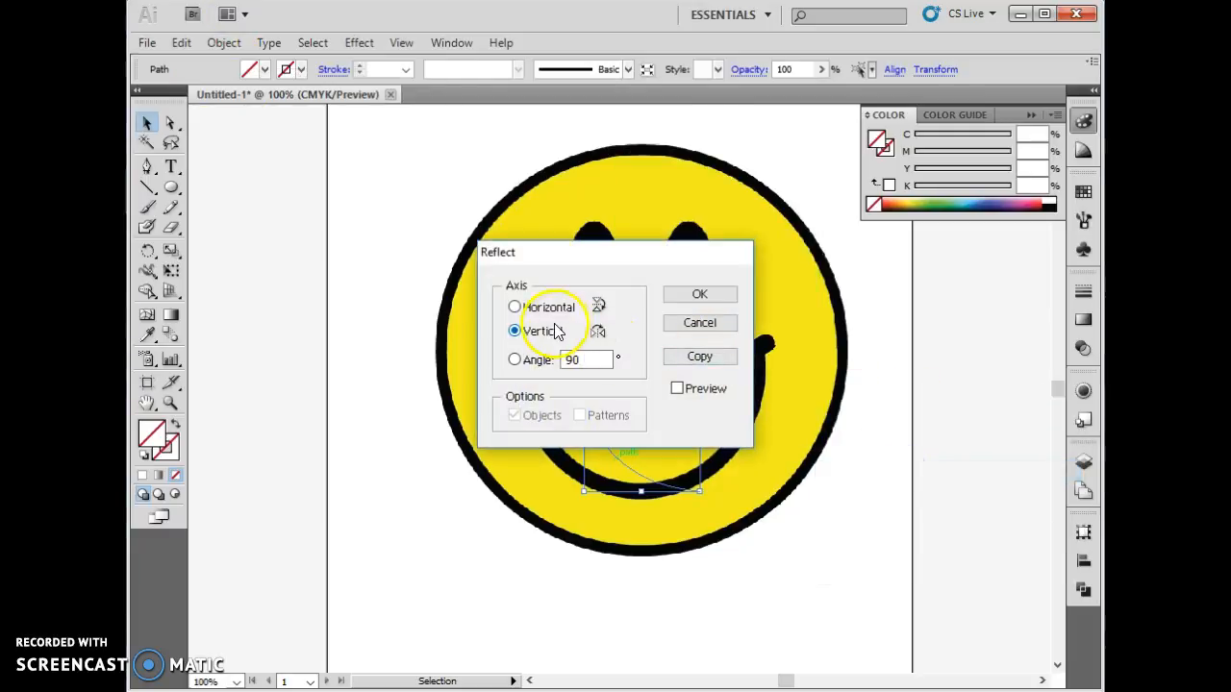
left_click(699, 323)
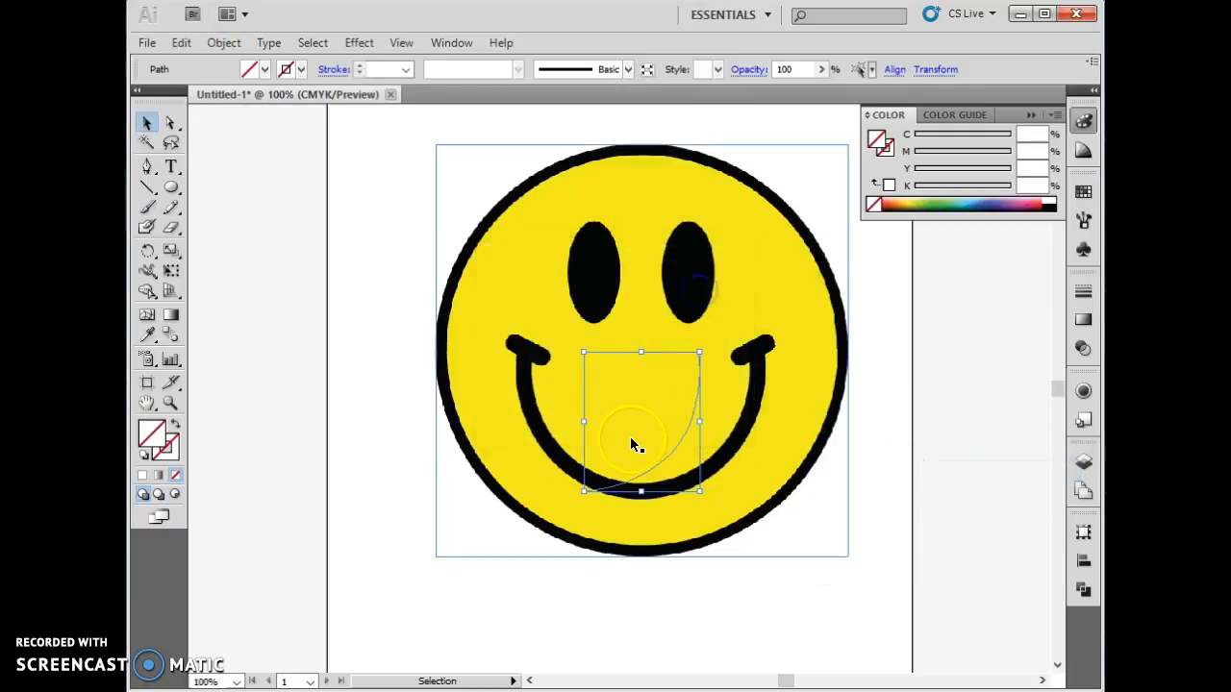
- Move the reflected copy onto the smile's right half and join both halves into one path
left_click_drag(647, 462, 715, 468)
left_click(573, 475)
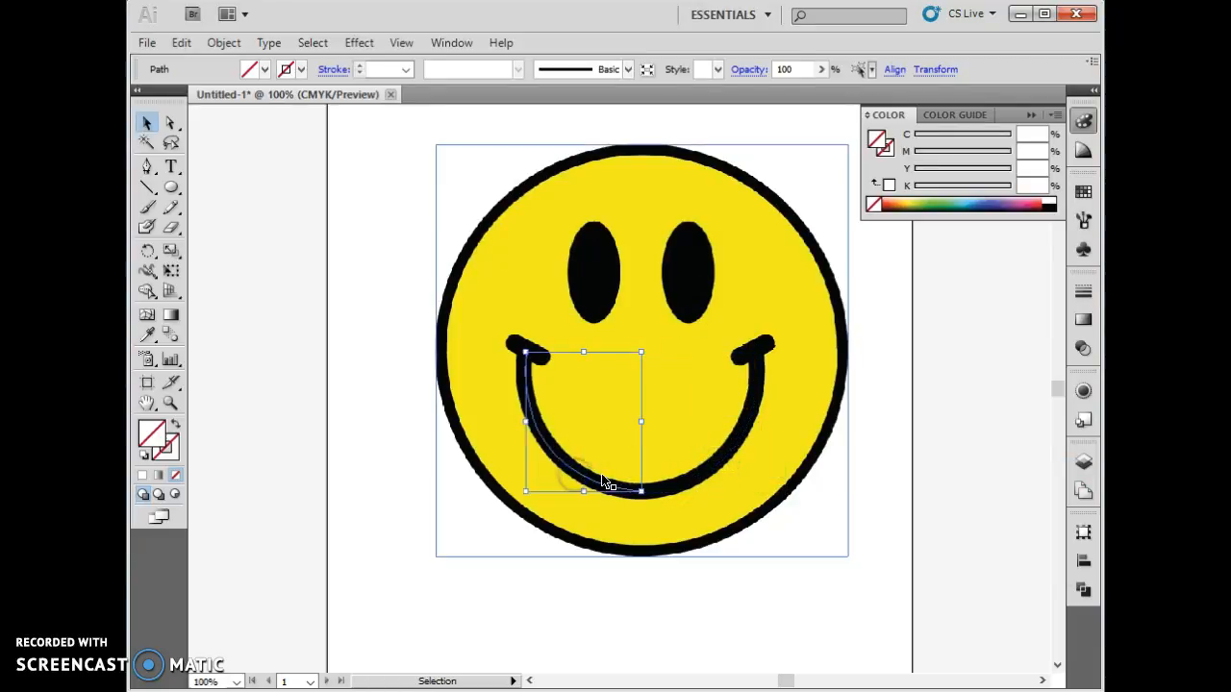
left_click(703, 476, "shift")
right_click(703, 476)
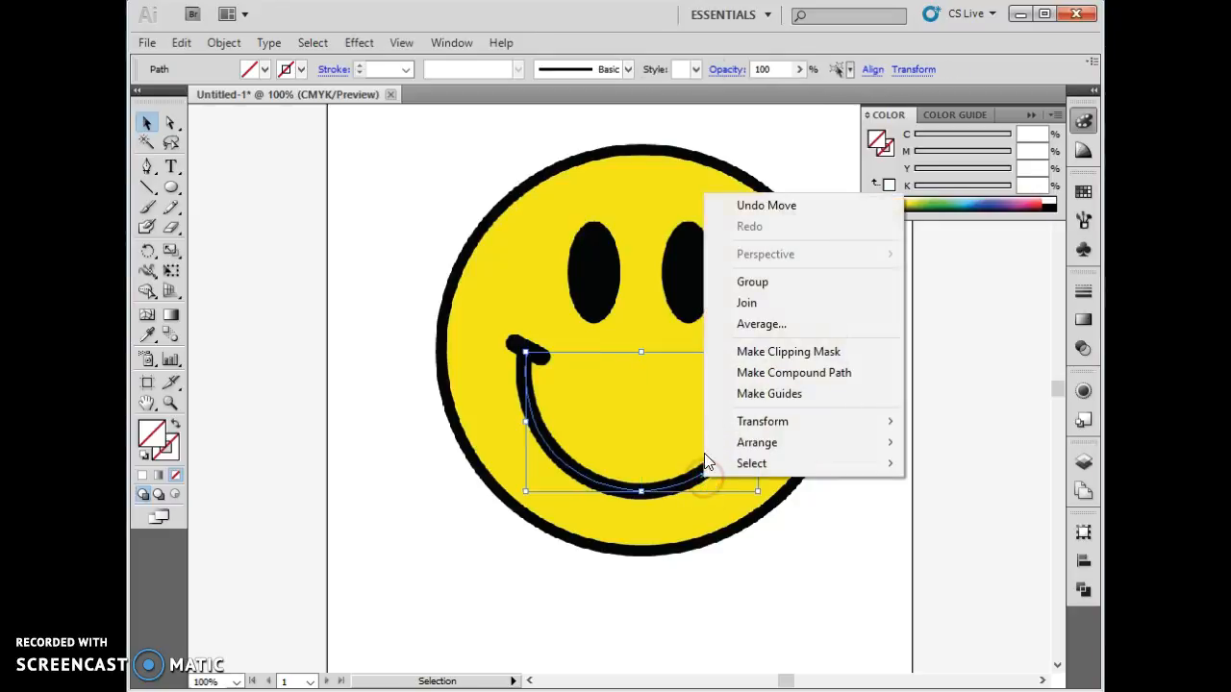
left_click(742, 303)
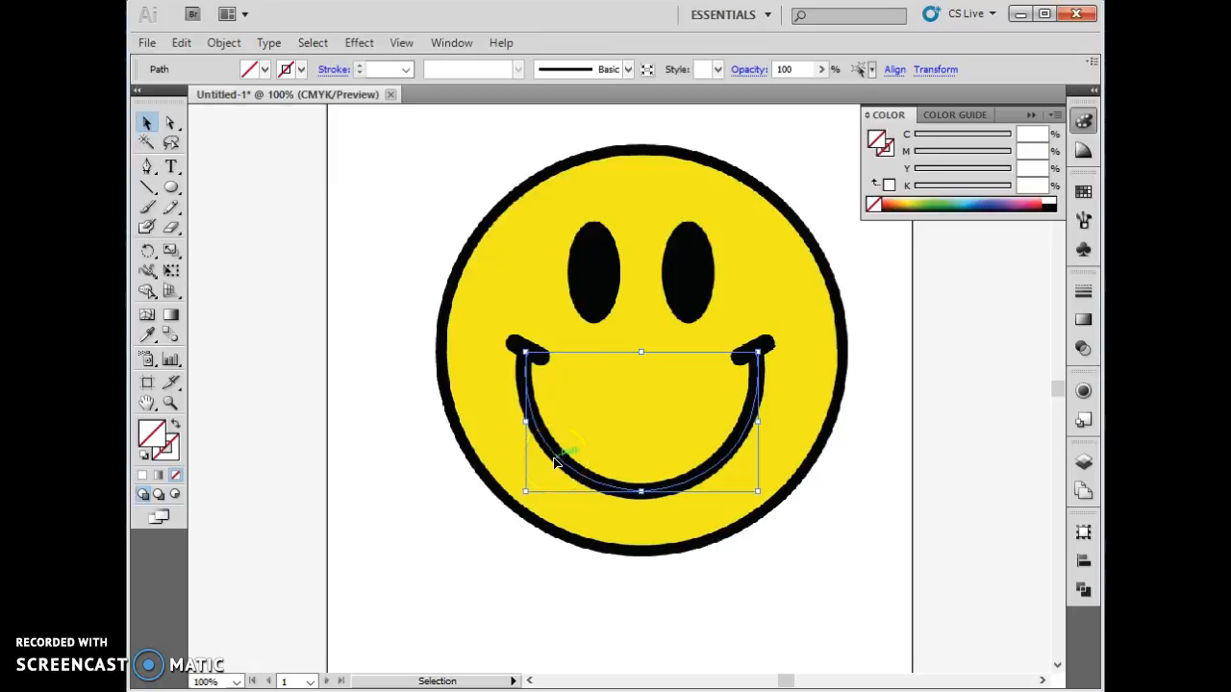
left_click(493, 267)
left_click_drag(511, 270, 132, 267)
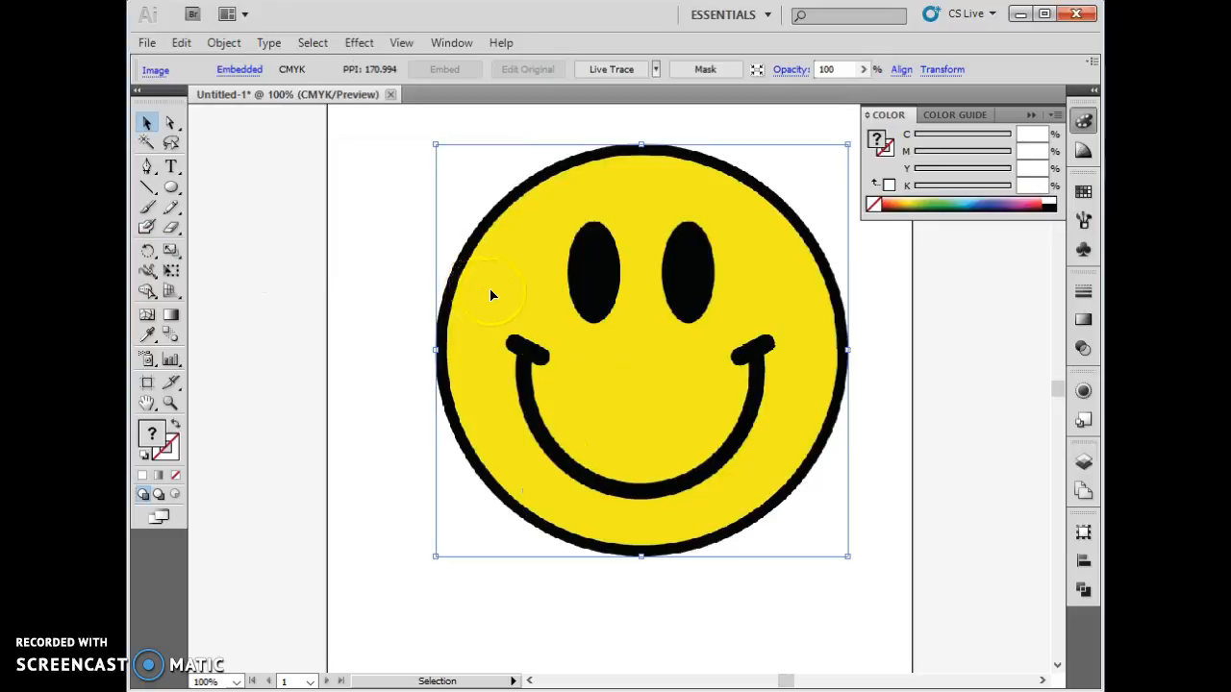
left_click_drag(249, 286, 227, 432)
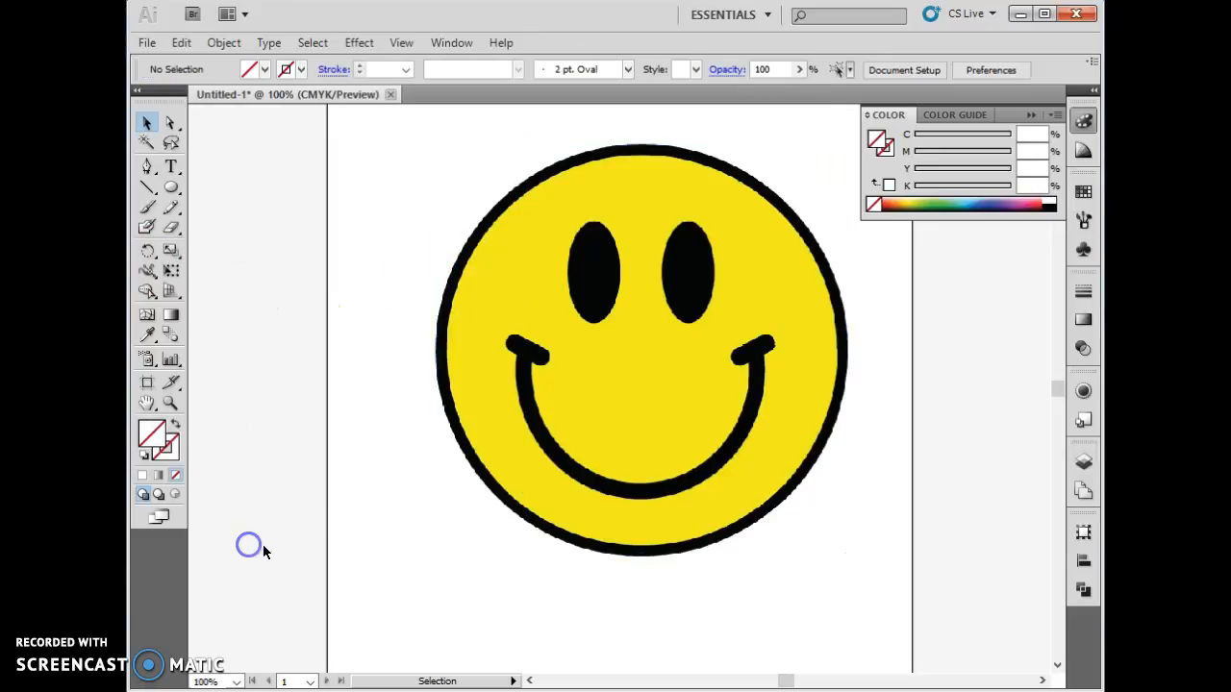
key("ctrl+z")
key("ctrl+z")
- Give the outer traced circle a black stroke and no fill
left_click(461, 241)
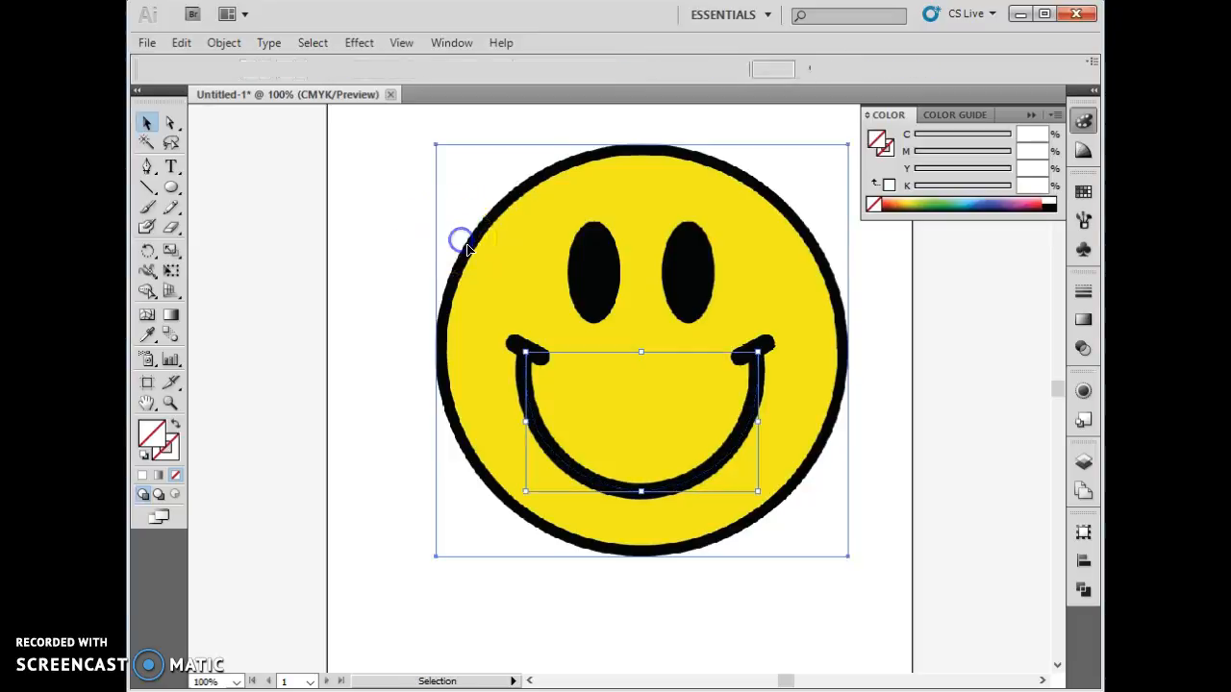
left_click(143, 456)
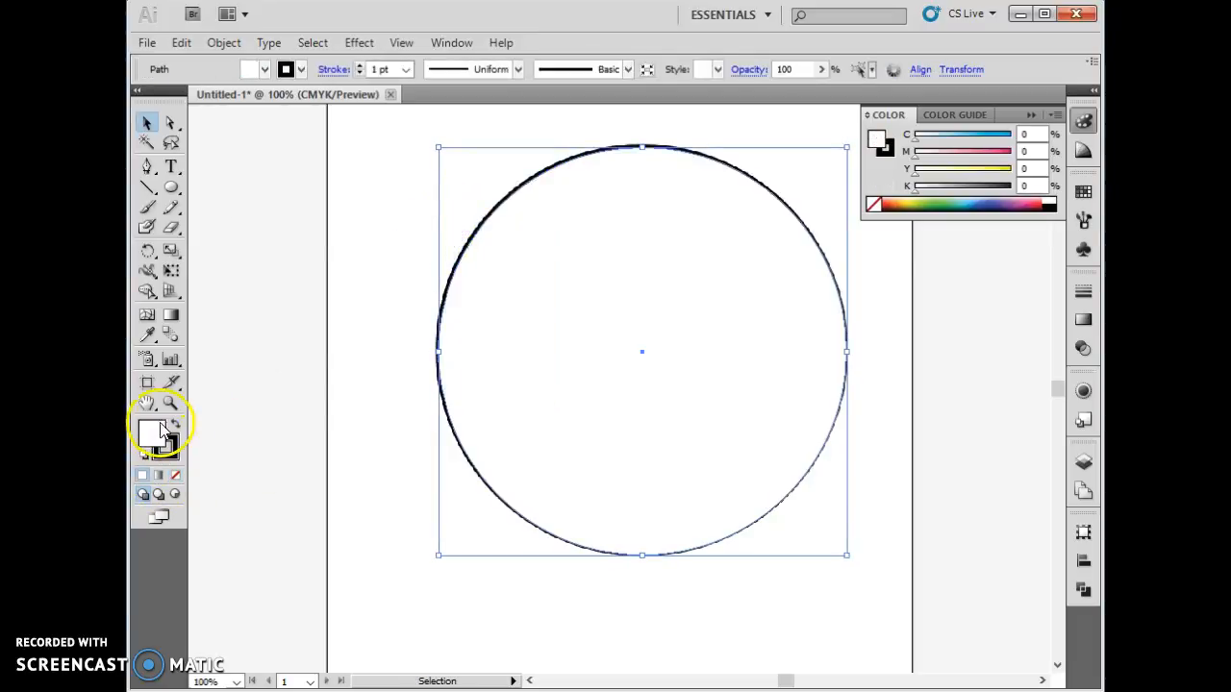
left_click(176, 474)
- Move the smiley reference image off the artboard to the side
left_click(445, 409)
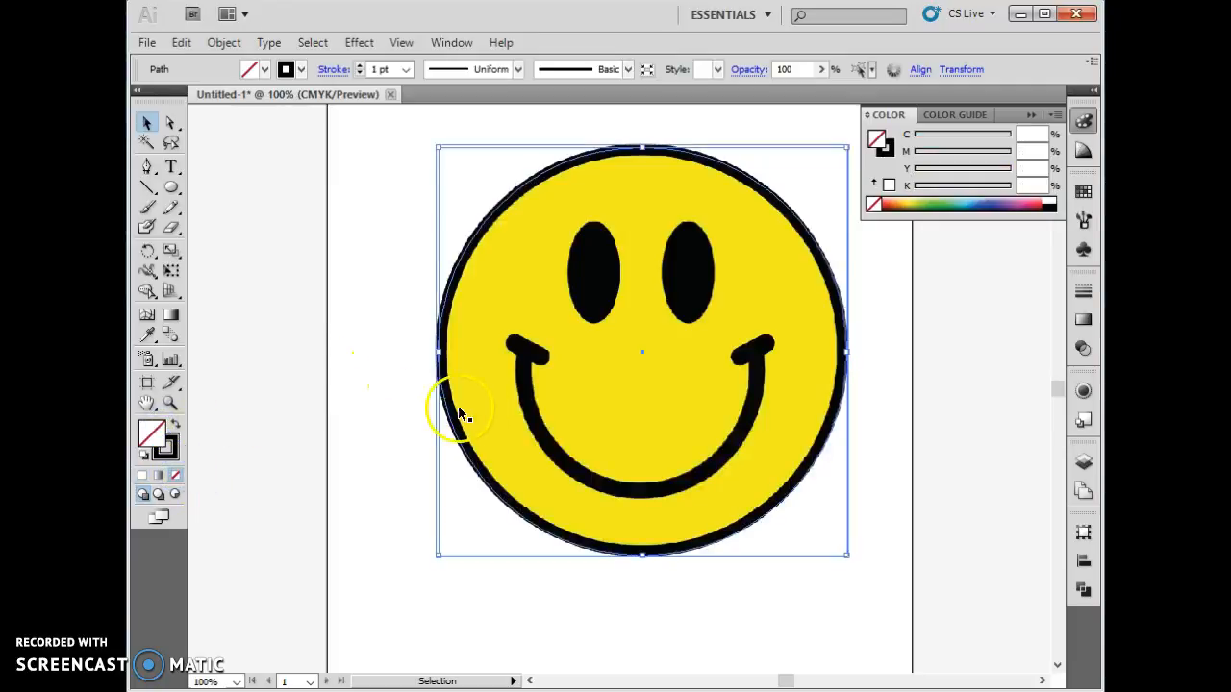
left_click_drag(491, 360, 568, 349)
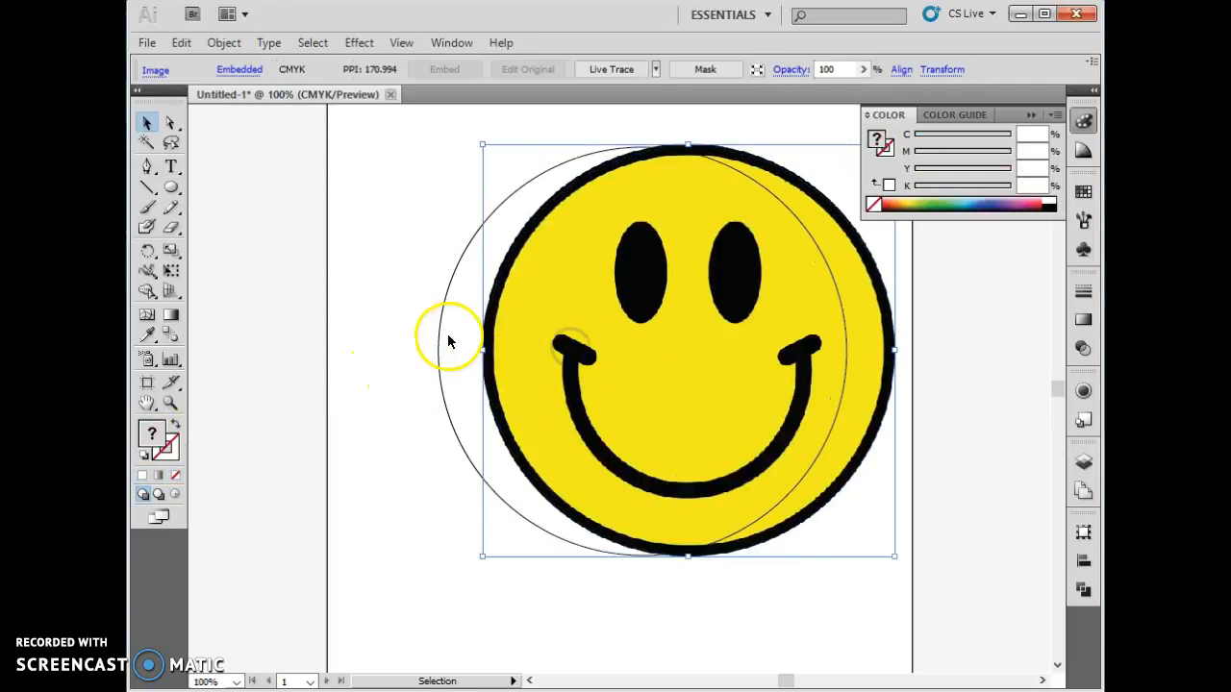
left_click_drag(891, 335, 1095, 339)
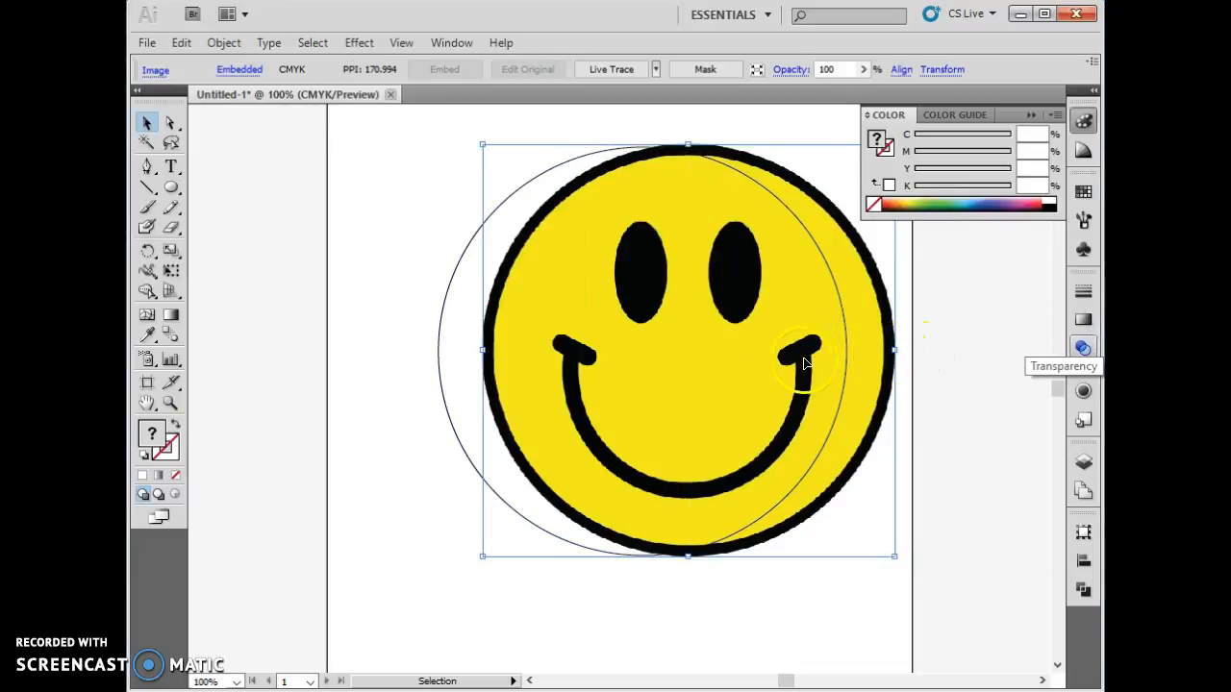
left_click_drag(874, 358, 991, 360)
left_click_drag(902, 373, 972, 377)
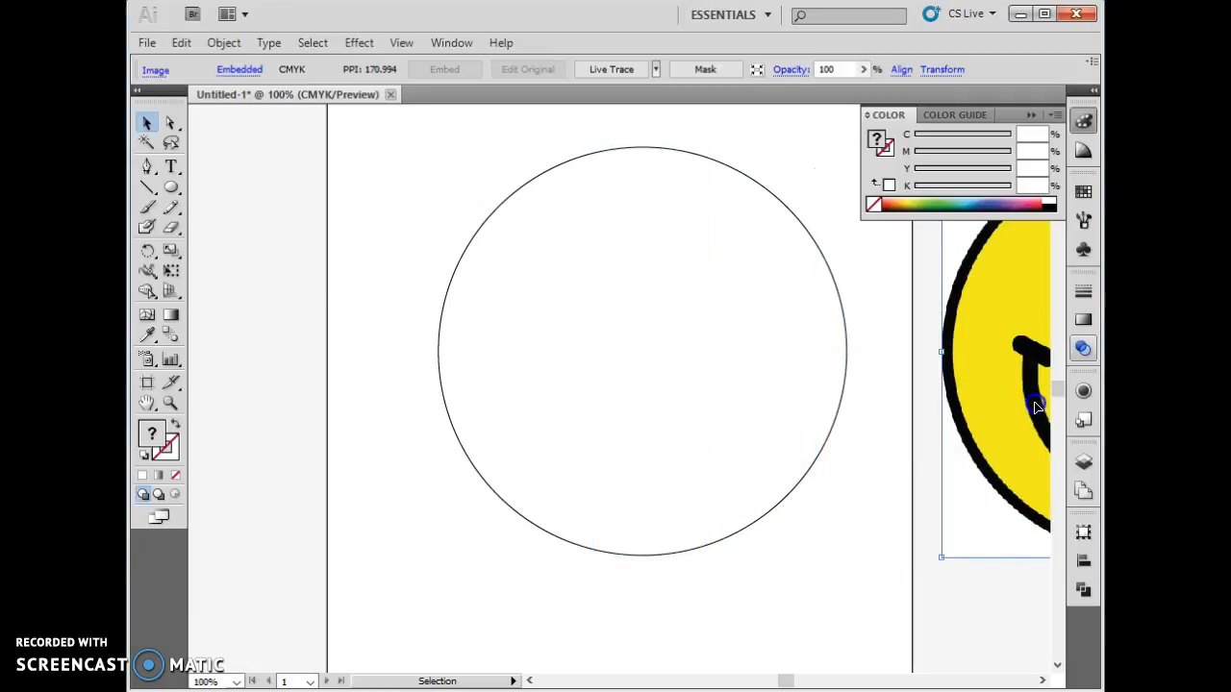
- Select the whole smile path and fill it with black
left_click(562, 397)
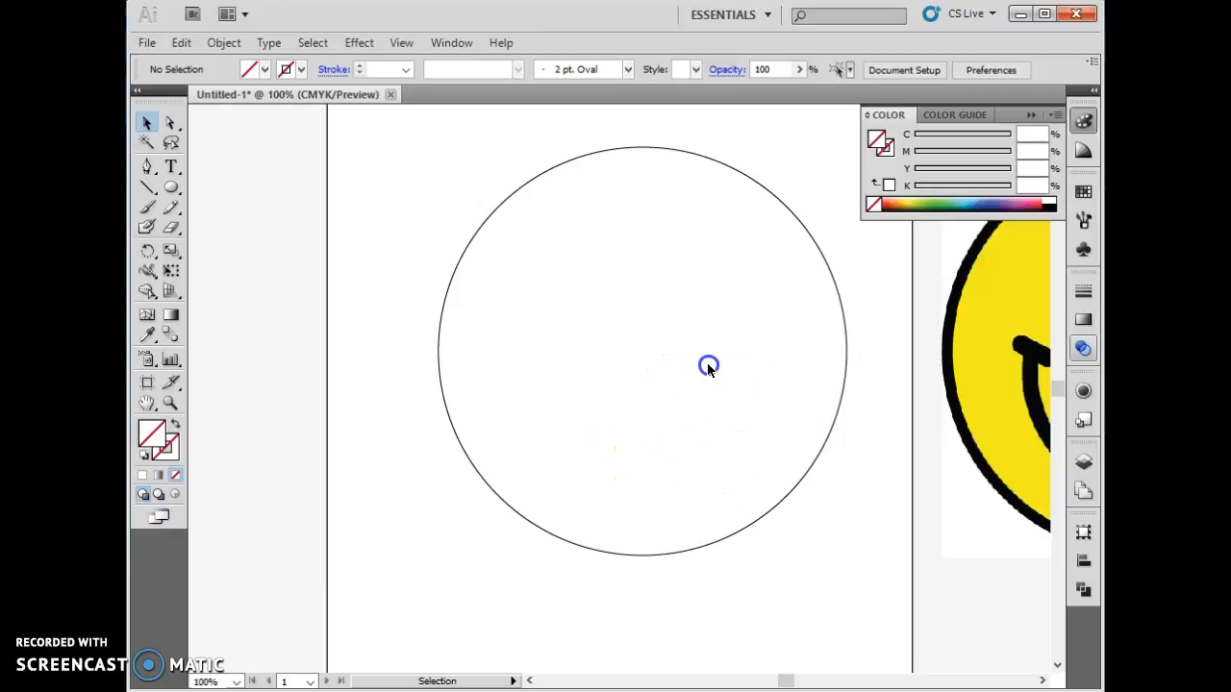
left_click(526, 373)
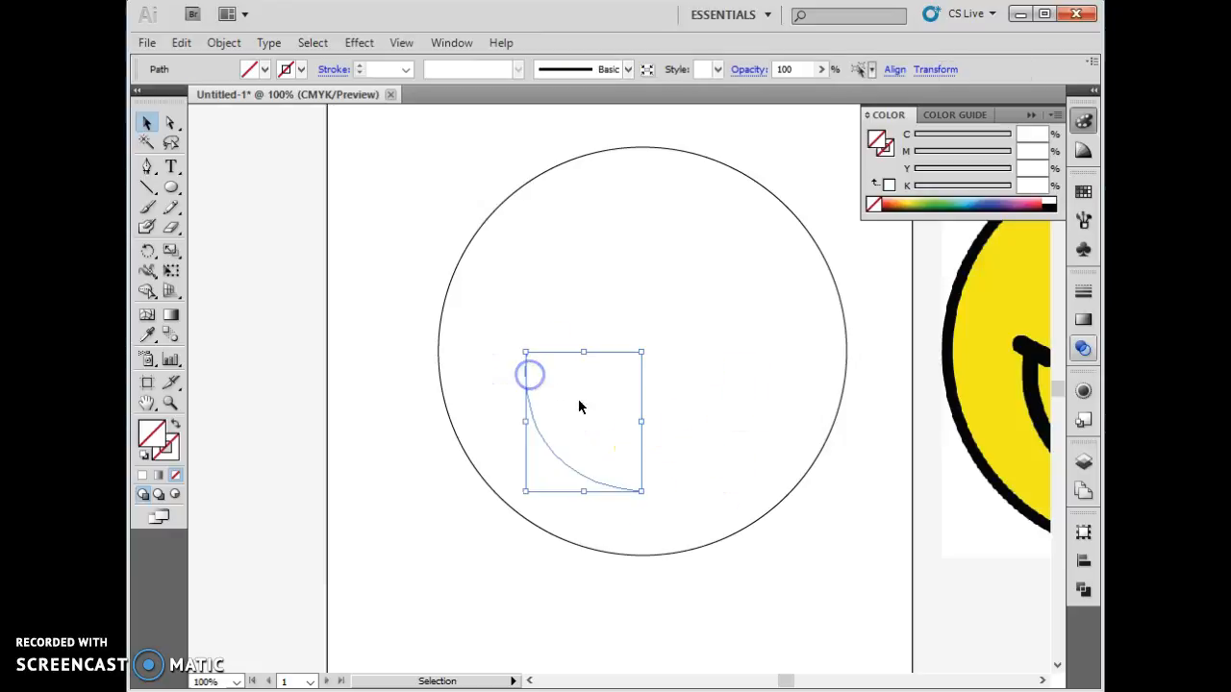
left_click(681, 479, "shift")
right_click(681, 479)
left_click(712, 307)
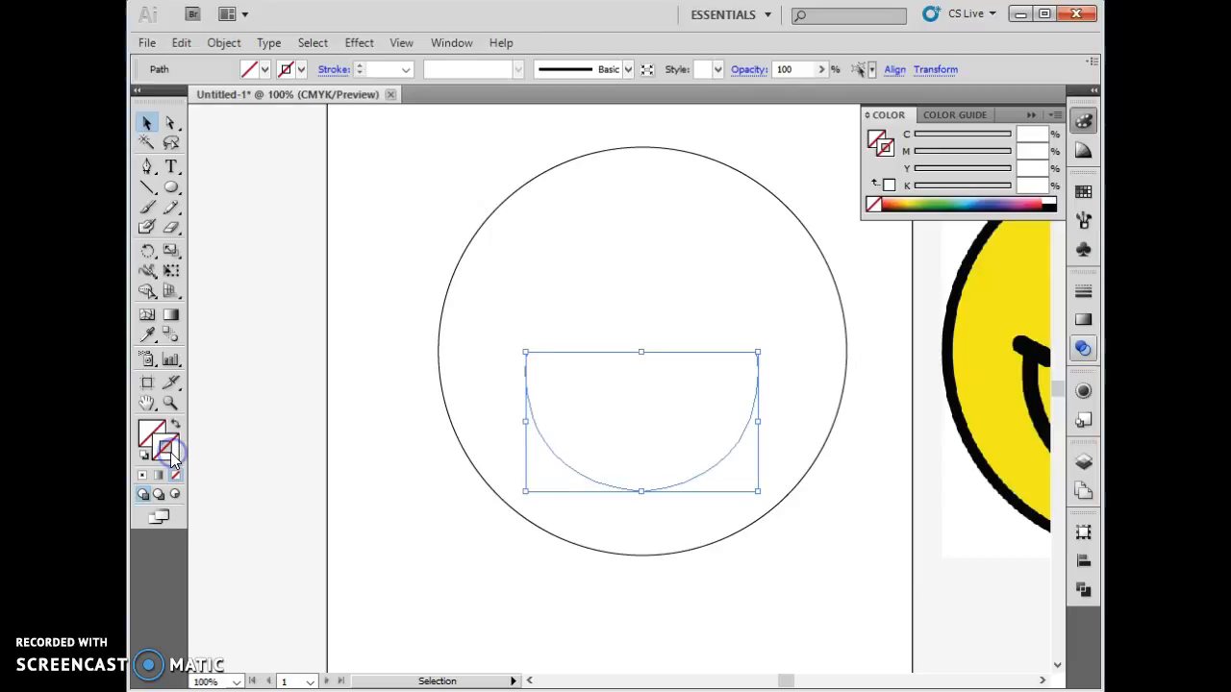
left_click(264, 72)
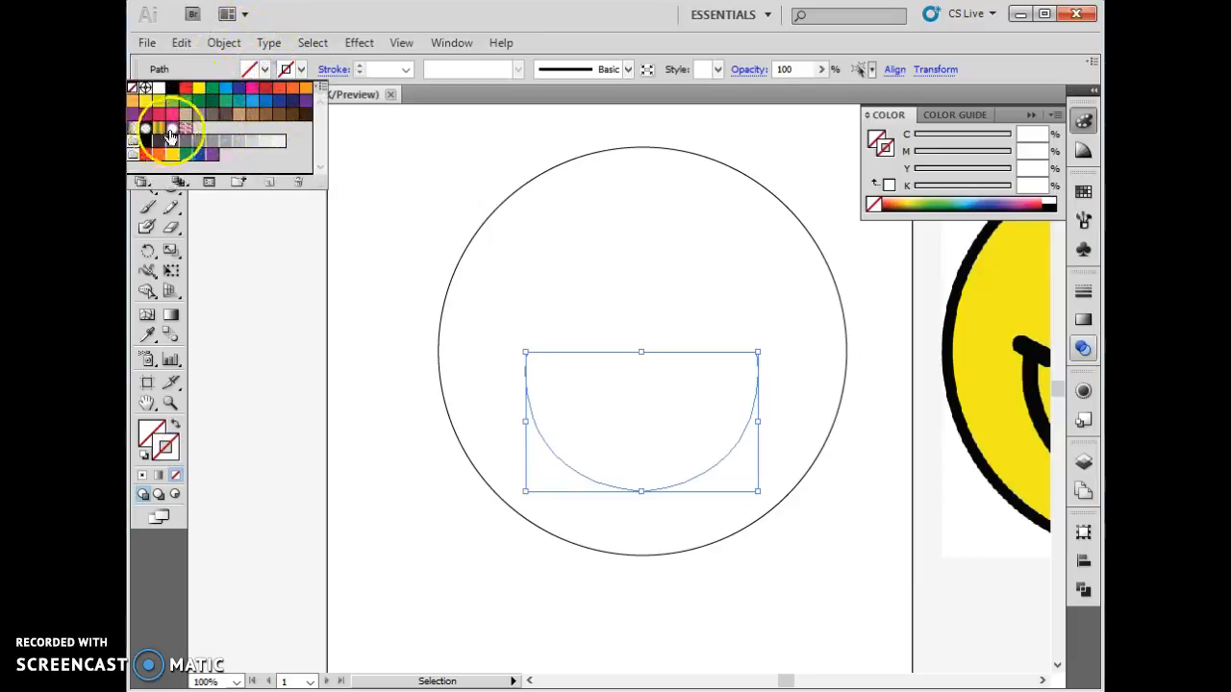
left_click(172, 88)
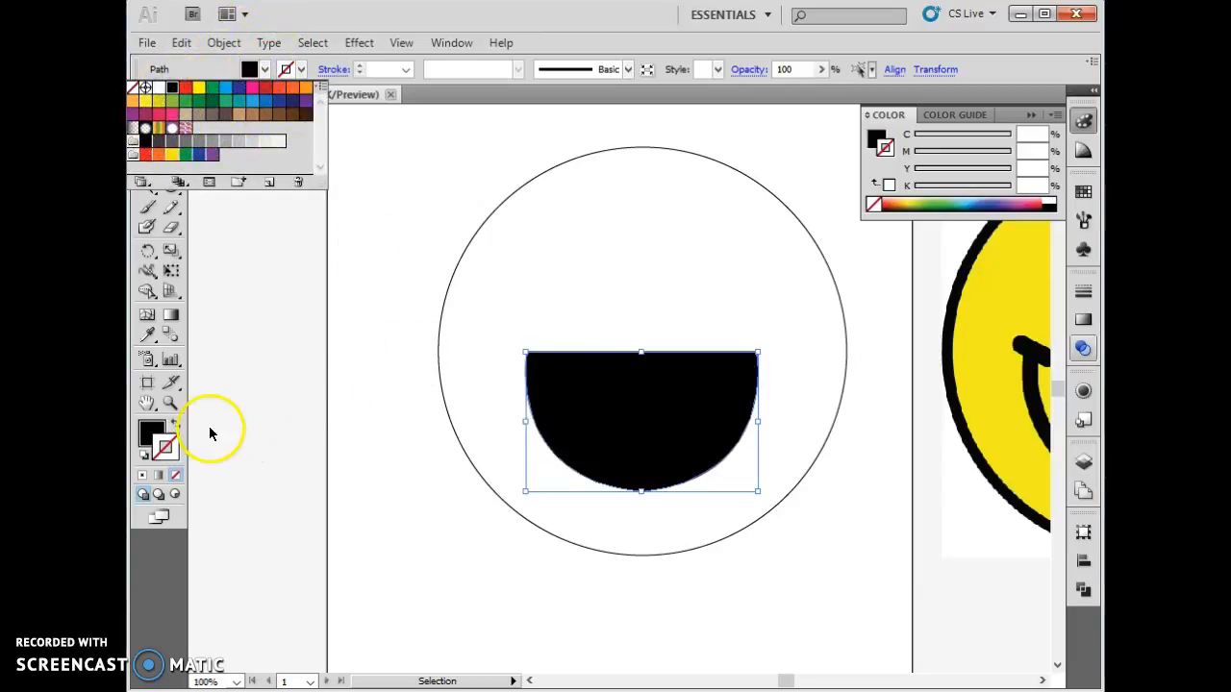
- Swap the smile's fill and stroke so it has a black stroke, and thicken its stroke weight
left_click(180, 478)
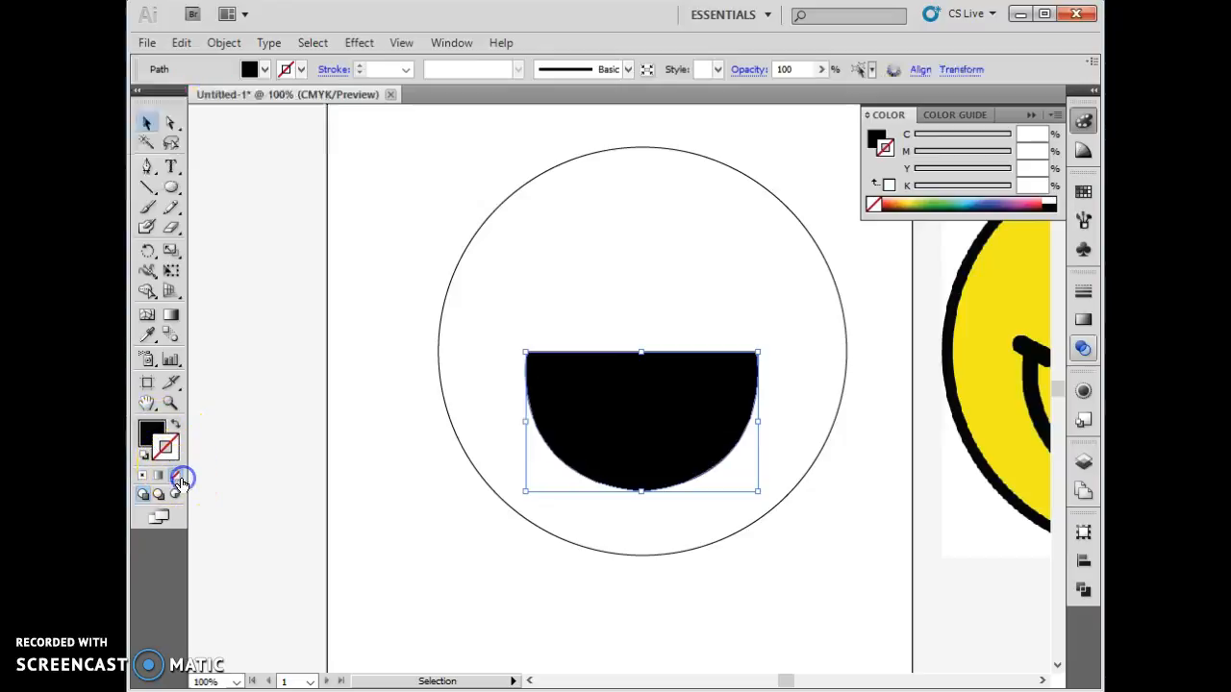
left_click(175, 425)
left_click(536, 449)
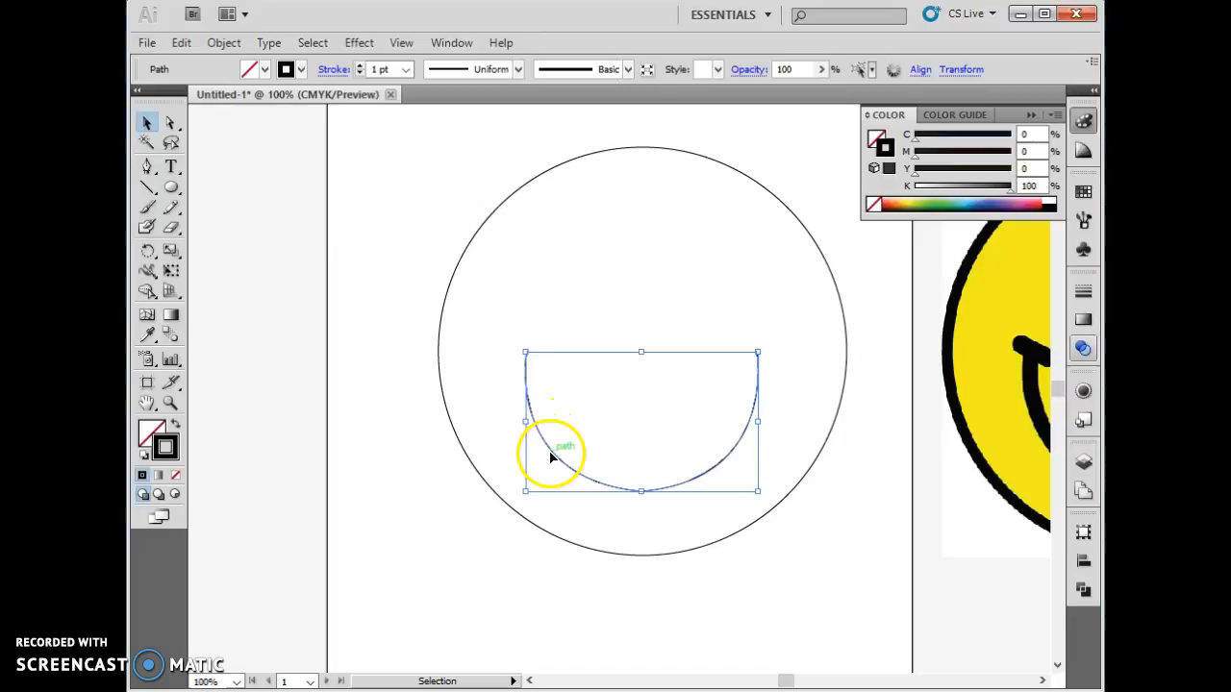
left_click(360, 66)
left_click(359, 66)
left_click(360, 66)
left_click(360, 66)
- Select the outer circle and raise its stroke weight to 14 pt
left_click(437, 329)
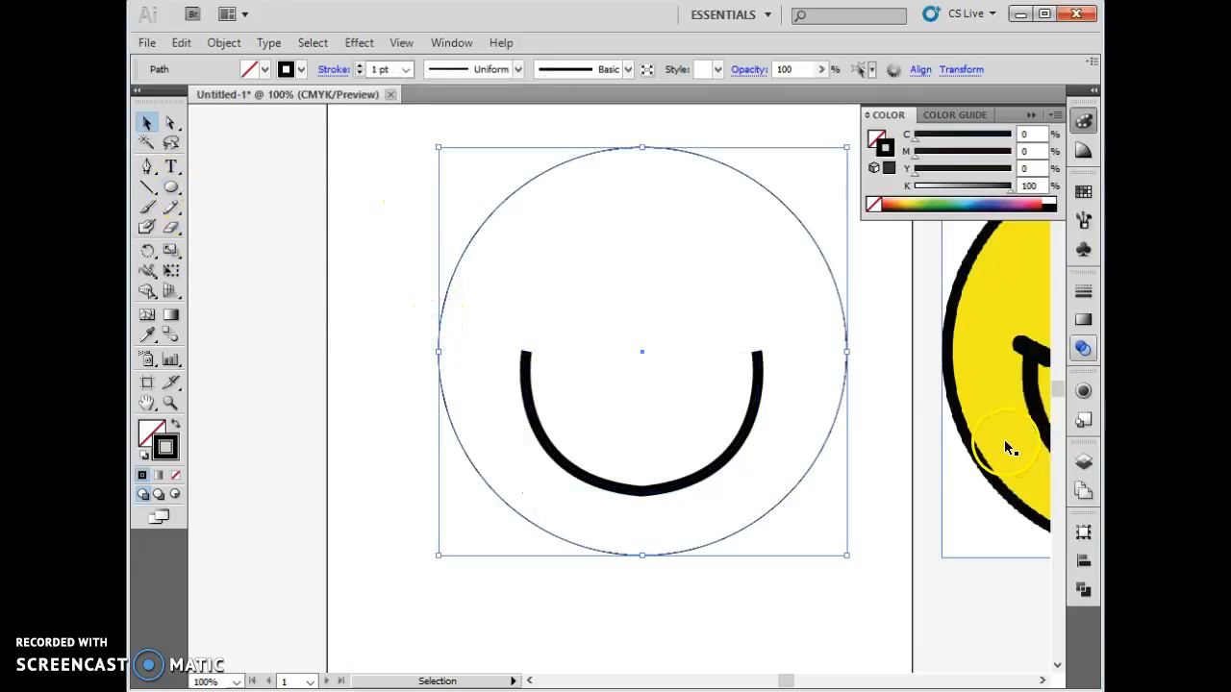
left_click(360, 66)
left_click(360, 66)
left_click(359, 67)
left_click(360, 66)
- Draw a black-filled left eye ellipse with the Ellipse tool and duplicate it onto the right eye
left_click(172, 188)
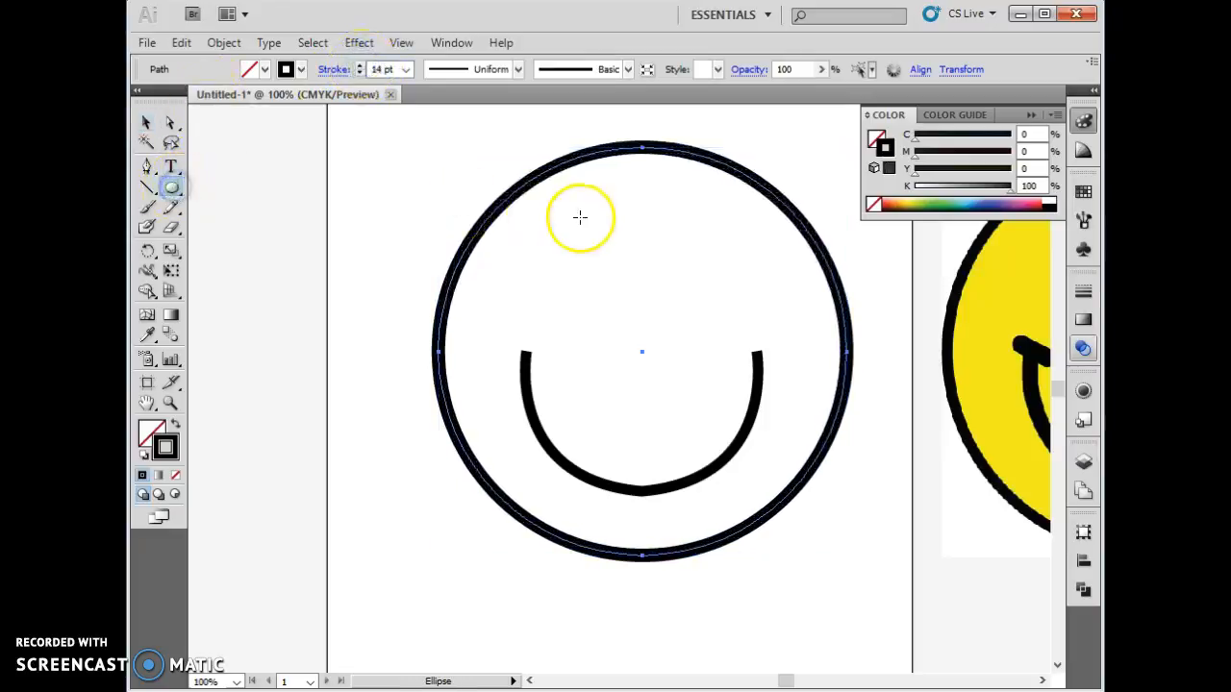
left_click_drag(564, 231, 612, 325)
left_click(356, 68)
left_click(264, 69)
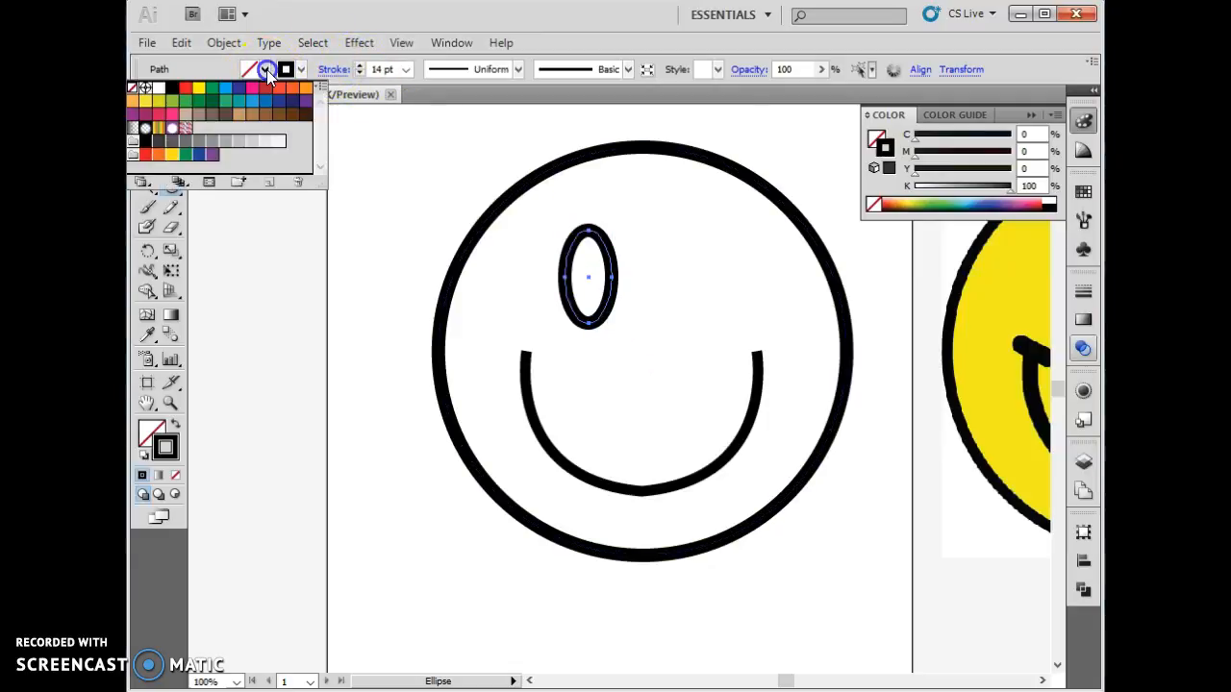
left_click(172, 88)
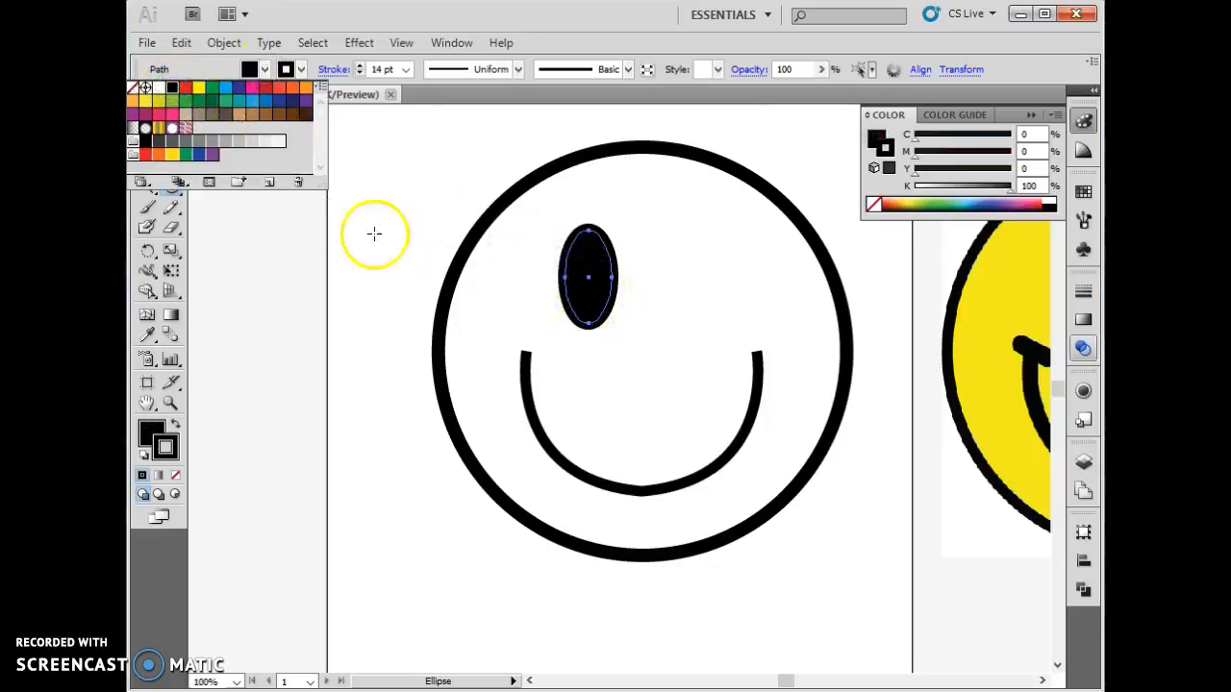
key("v")
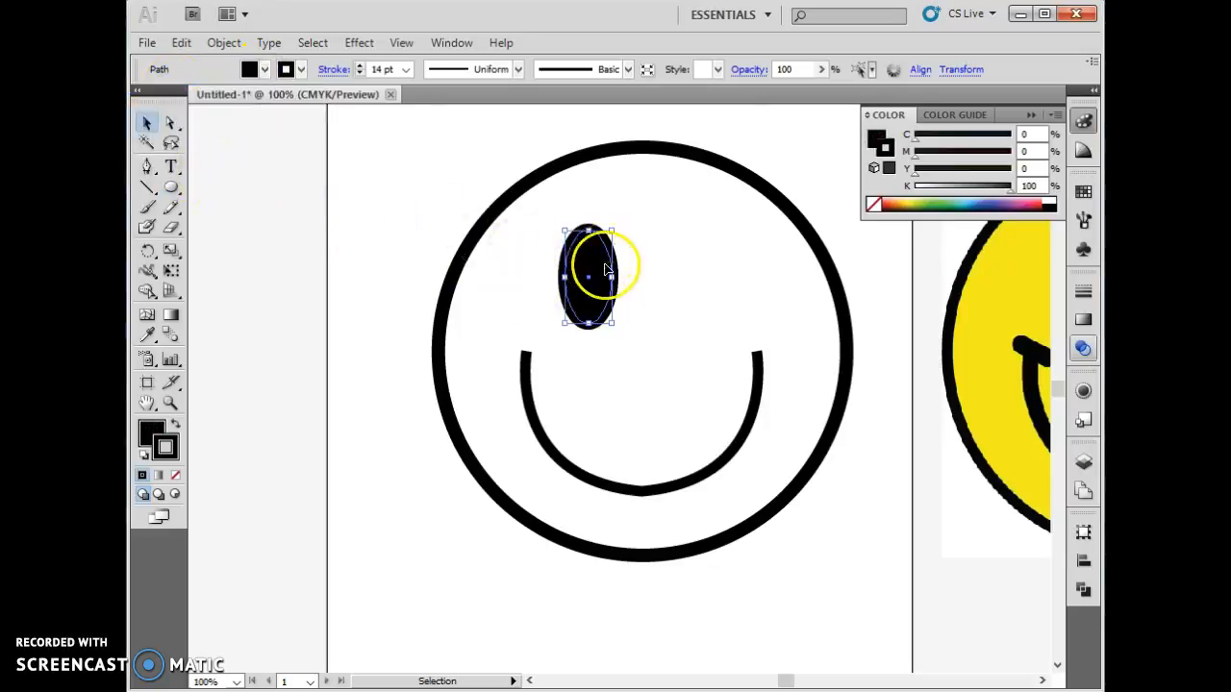
left_click_drag(590, 322, 700, 318)
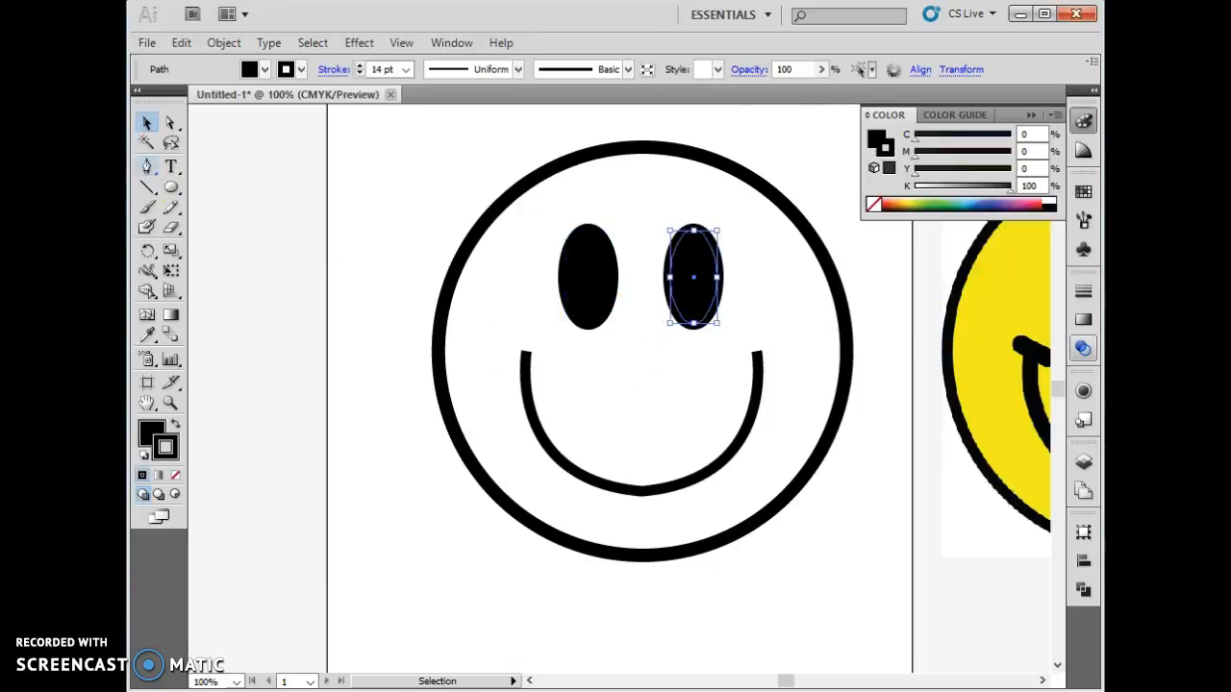
- Draw a short cap line at the smile's left corner with the Pen tool
left_click(147, 168)
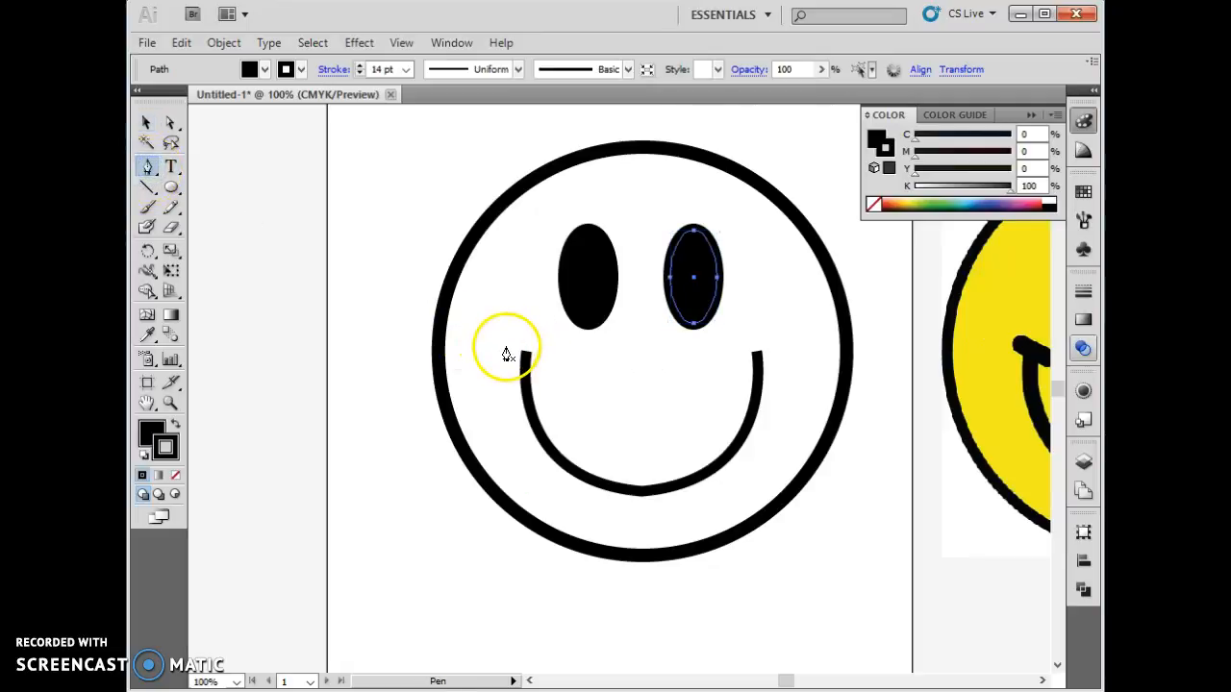
left_click_drag(506, 352, 547, 364)
left_click(548, 359)
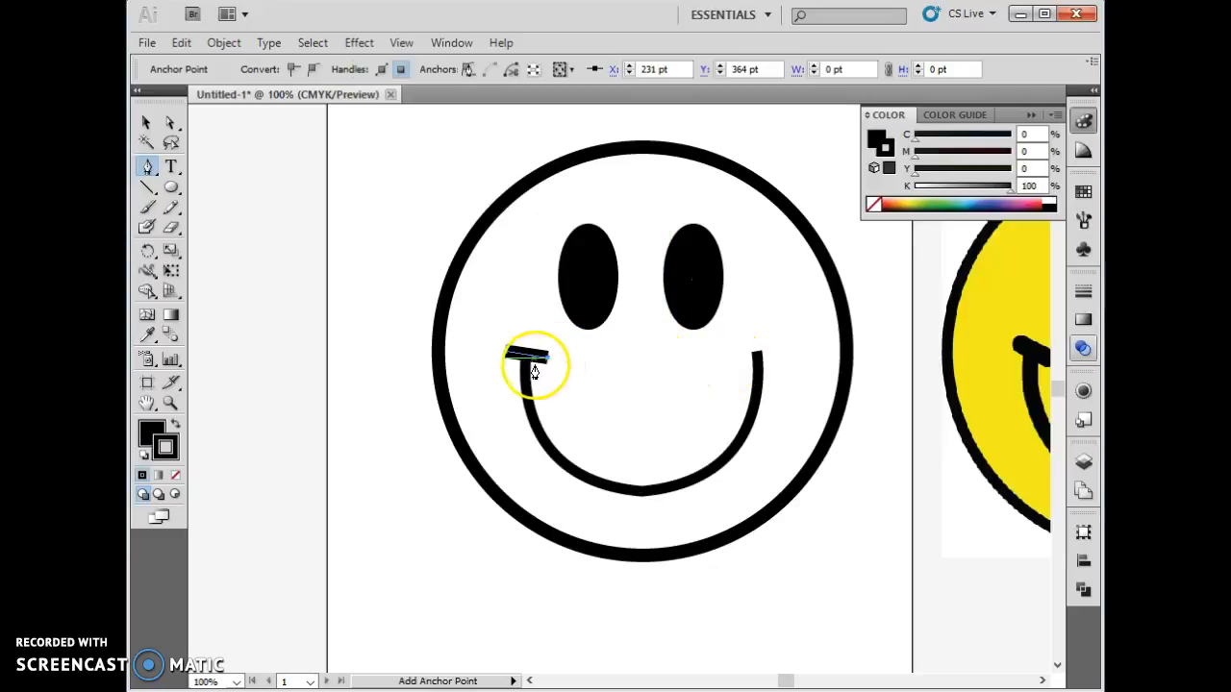
left_click_drag(532, 387, 529, 384)
- Try to join the cap line to the smile path
left_click(146, 123)
left_click(528, 394)
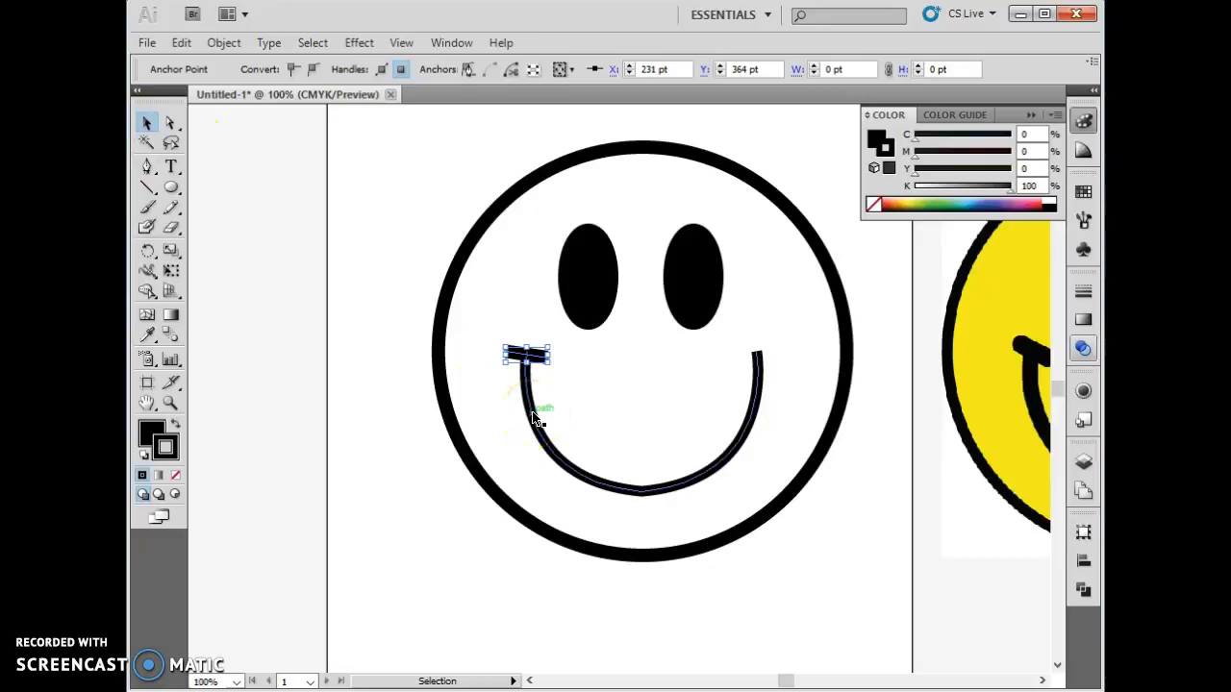
left_click(534, 412)
right_click(532, 414)
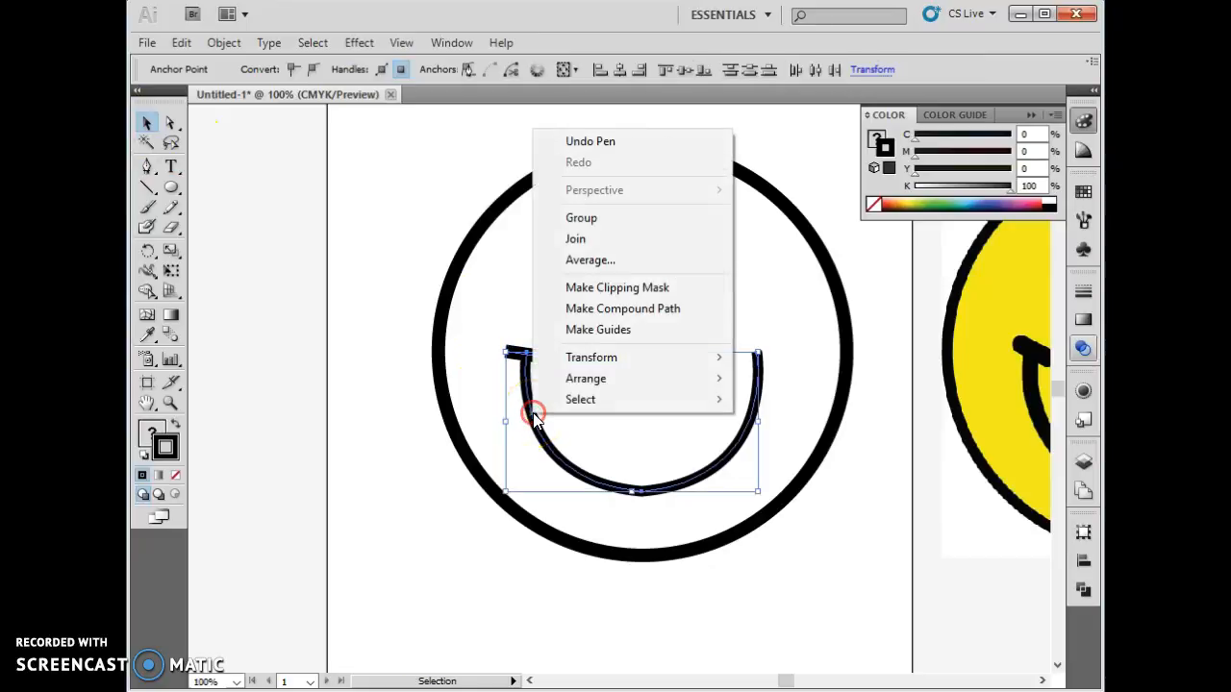
left_click(575, 239)
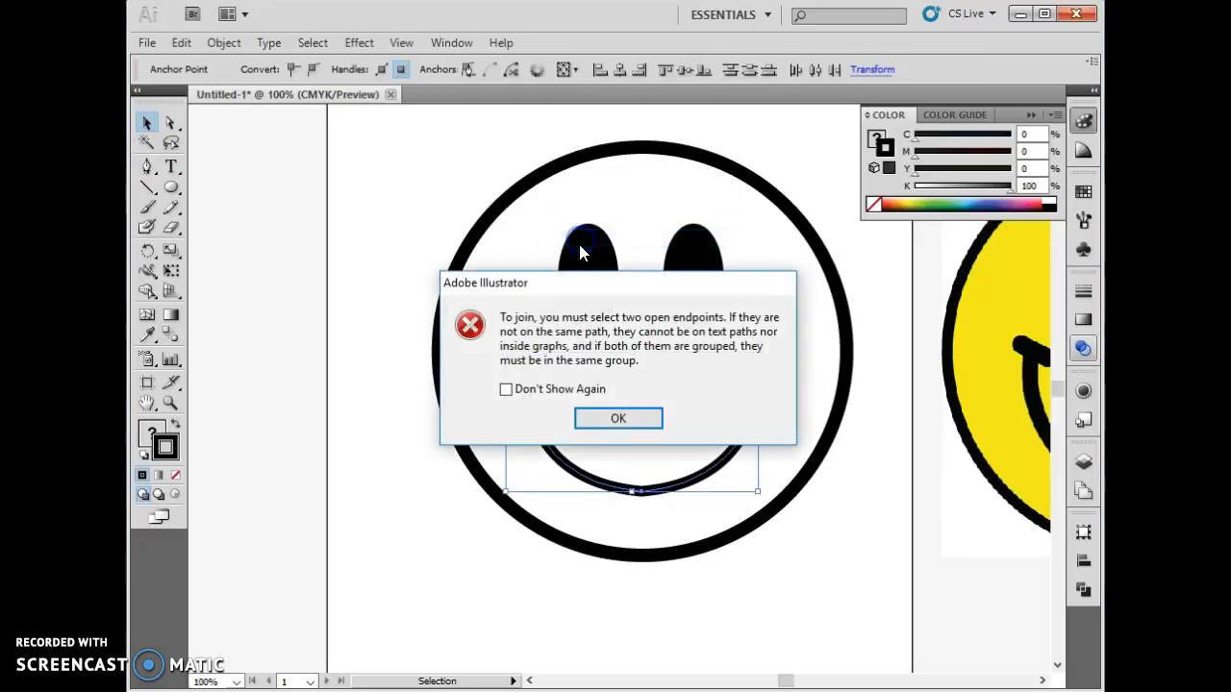
left_click(619, 418)
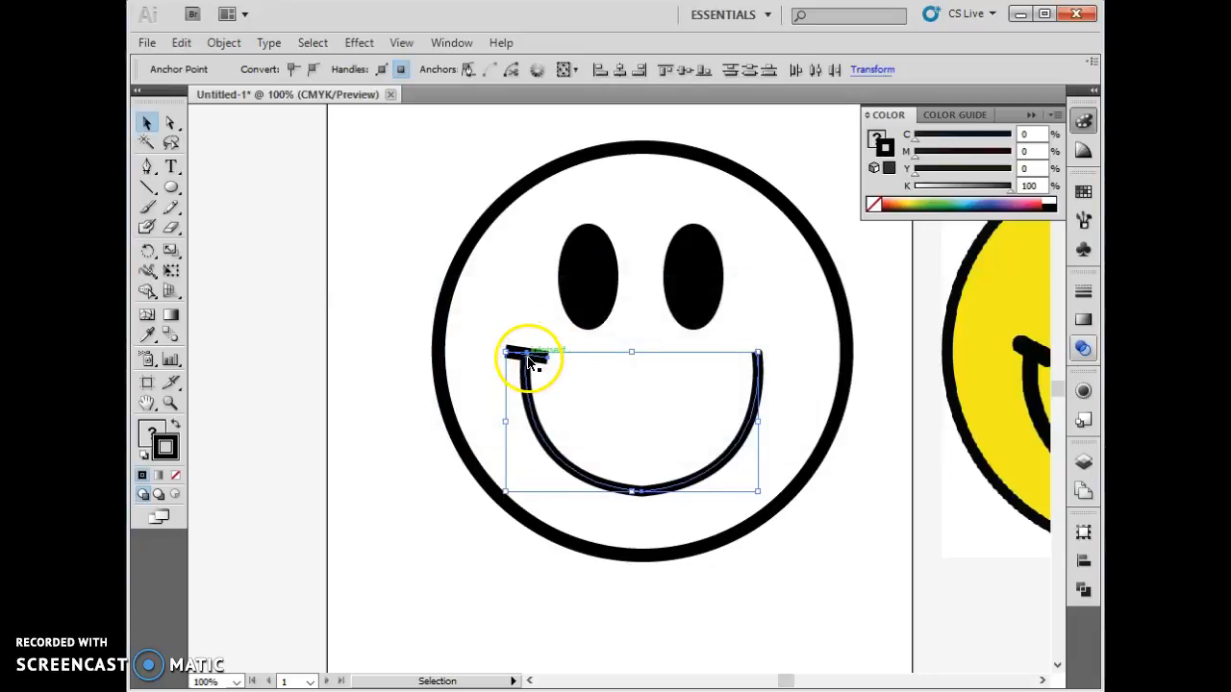
- Duplicate the cap line and place the copy on the smile's right corner
left_click(485, 286)
left_click(537, 361)
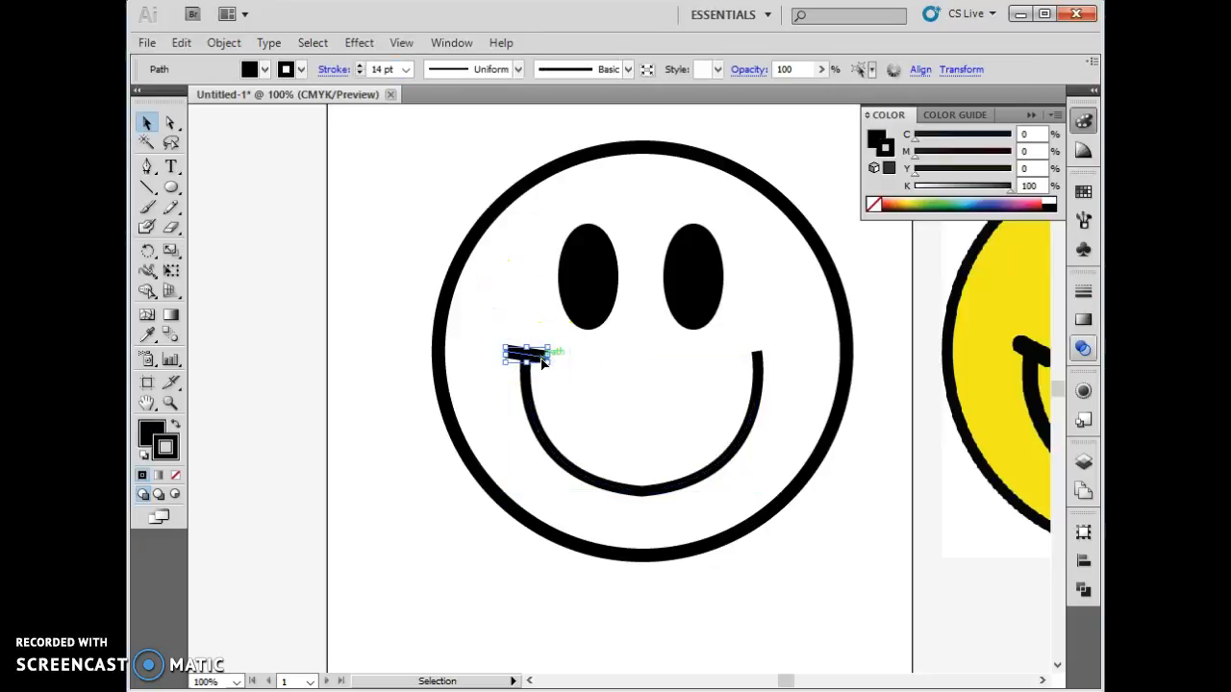
left_click_drag(537, 362, 684, 365)
left_click(626, 366)
left_click(547, 368)
mouse_move(548, 366)
left_mouse_down()
mouse_move(793, 355)
mouse_move(743, 333)
mouse_move(755, 339)
left_mouse_up()
left_click(561, 362)
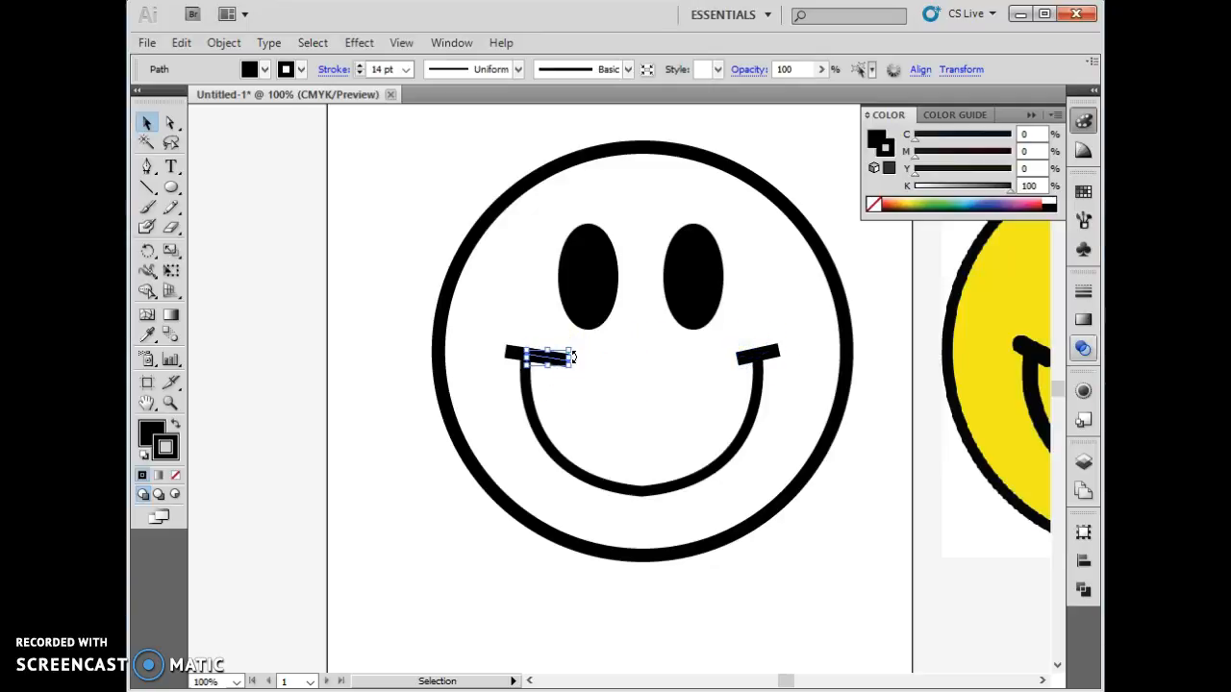
- Select the outer circle and fill it with yellow
left_click(865, 415)
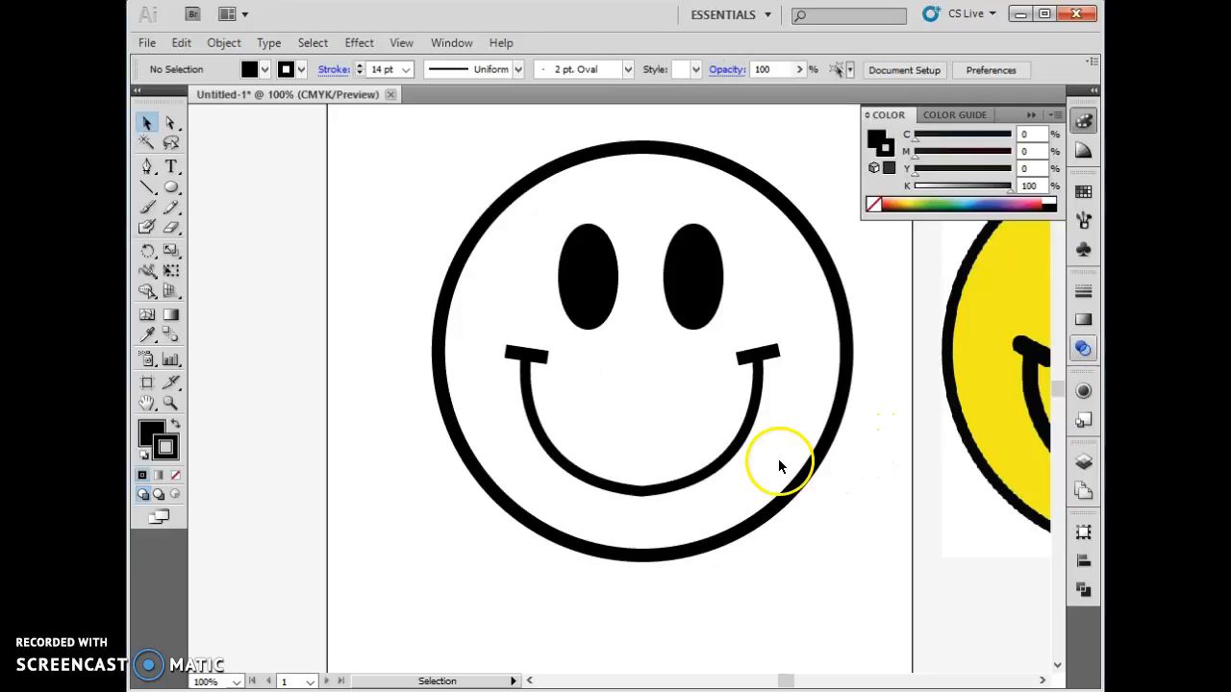
left_click(471, 254)
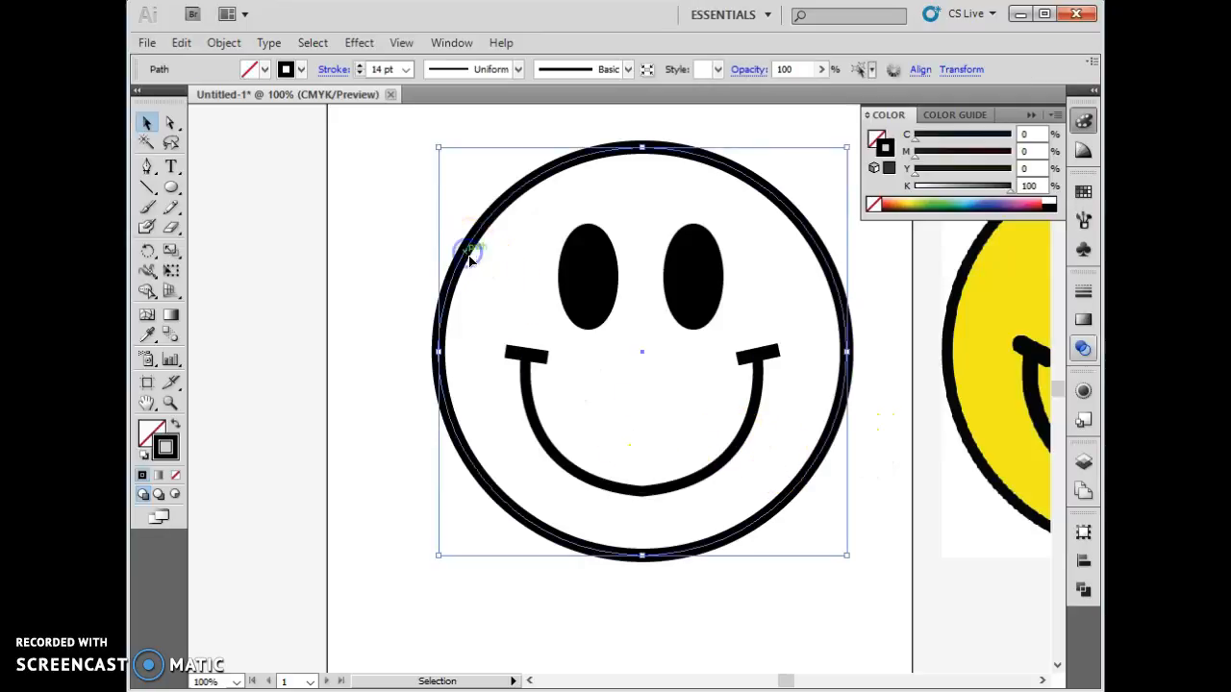
left_click(149, 431)
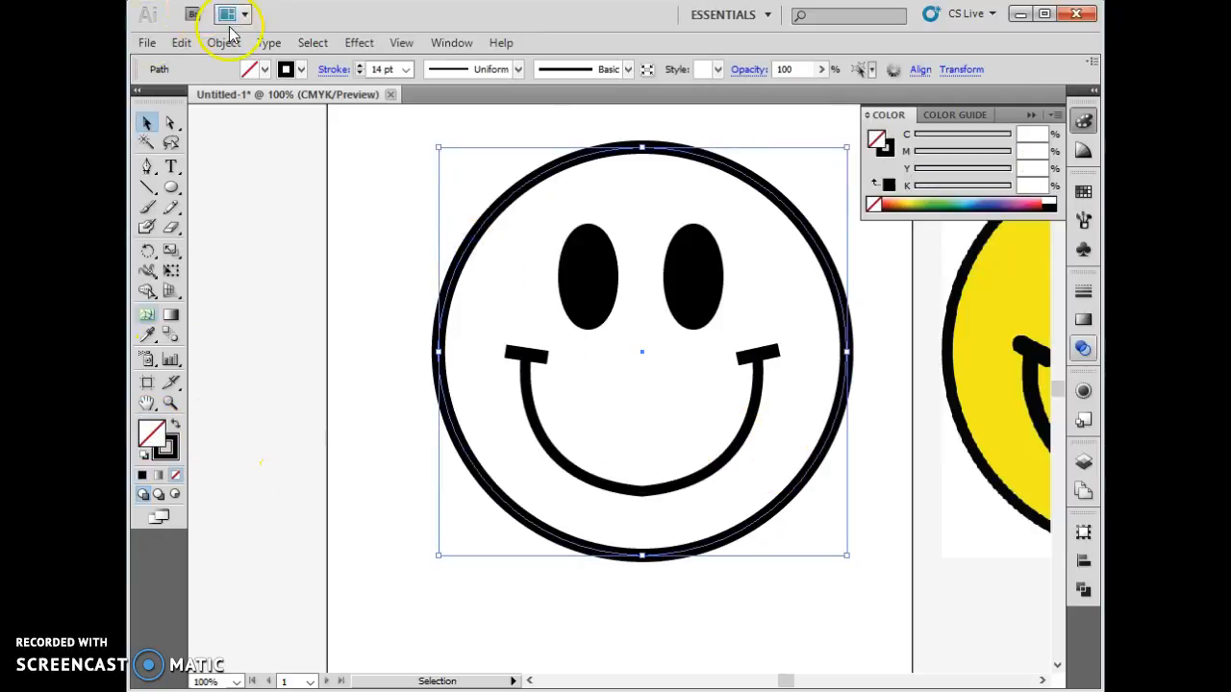
left_click(265, 70)
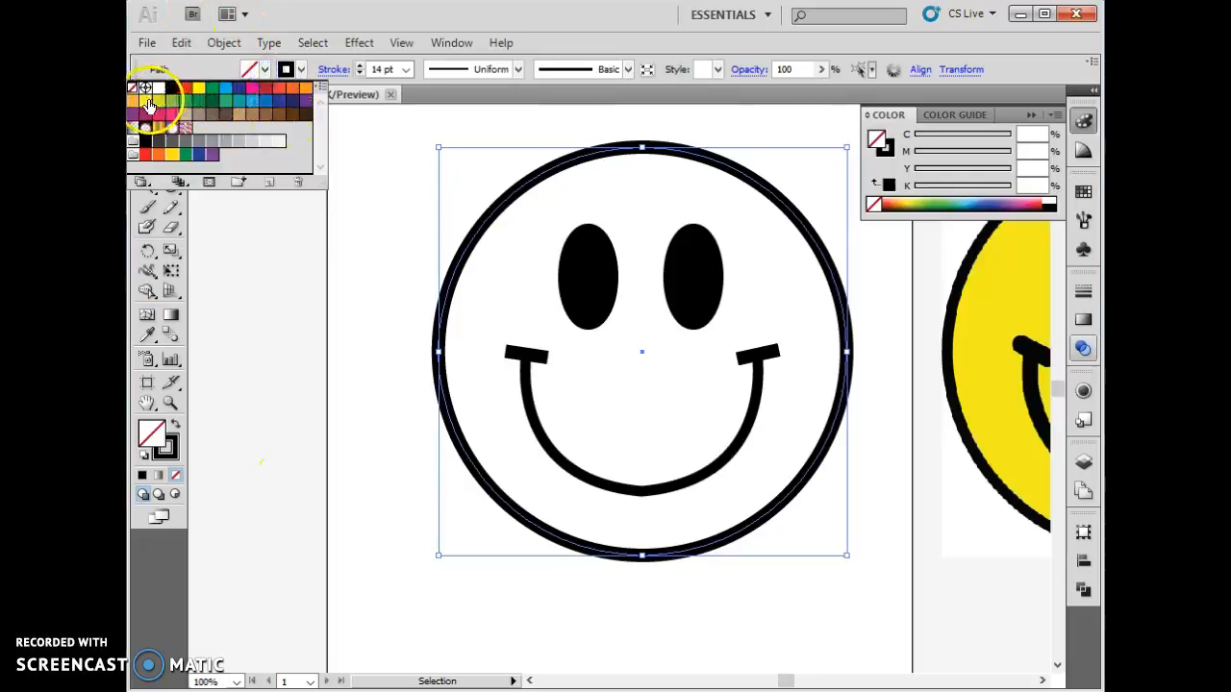
left_click(198, 88)
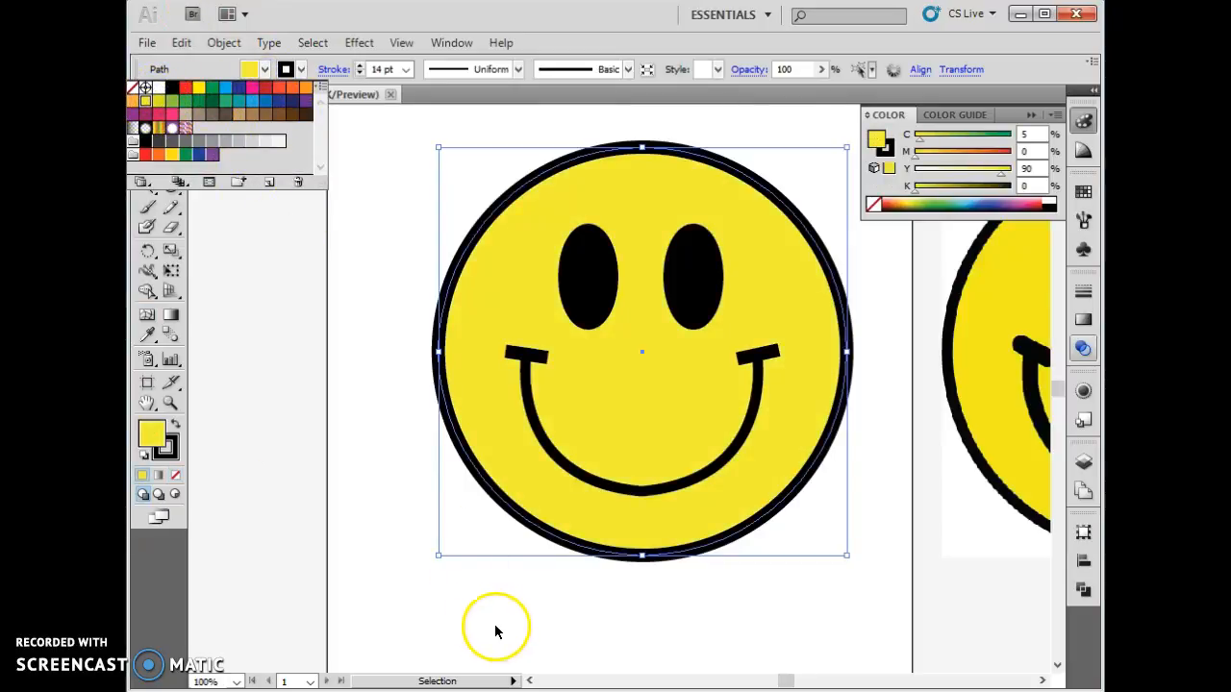
left_click(151, 435)
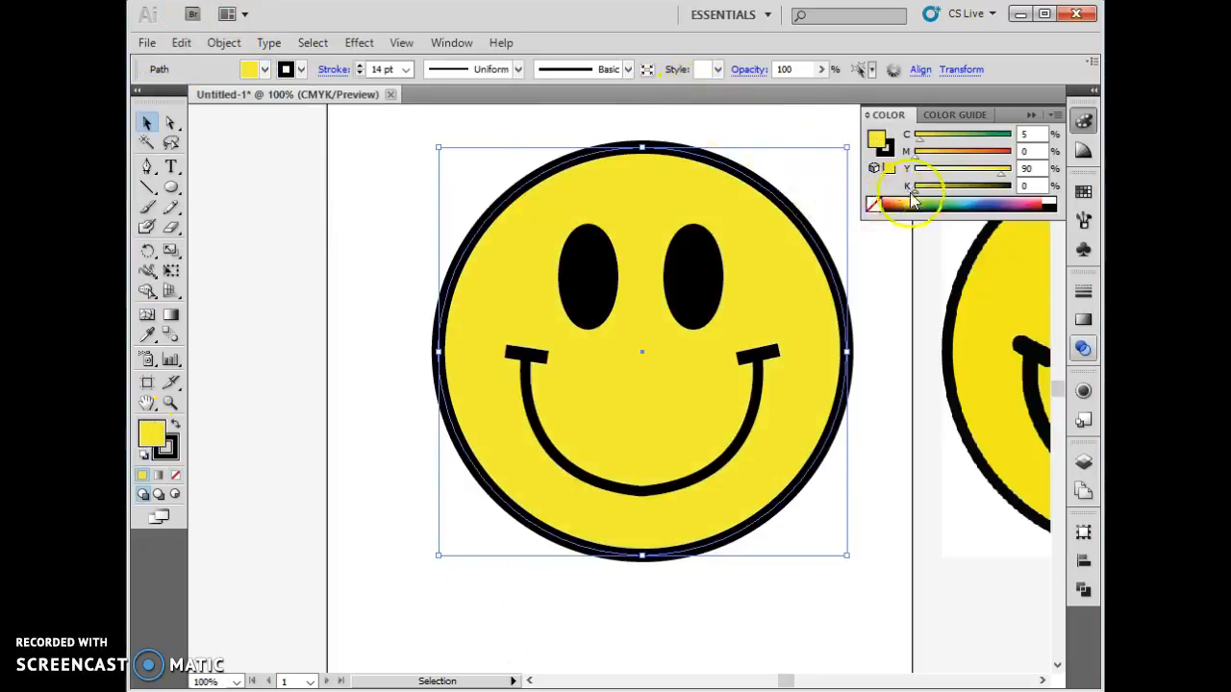
- Set the outer circle's fill yellow to 100%, keeping cyan at 5%
left_click(963, 173)
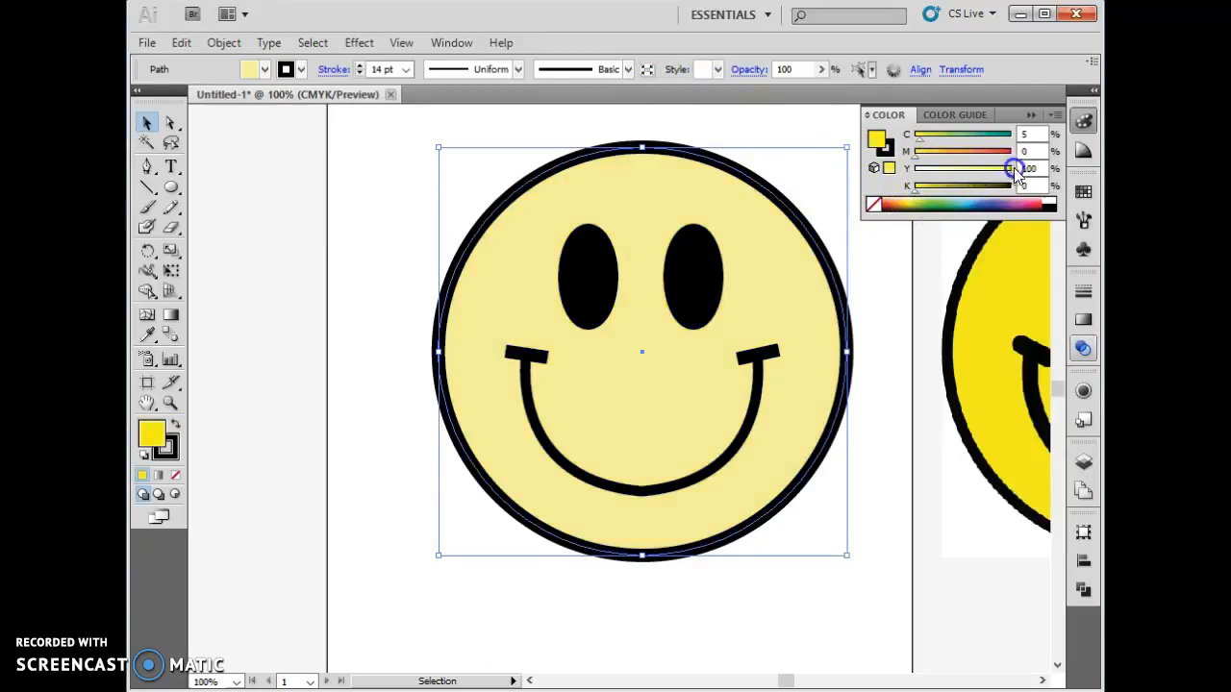
left_click_drag(1013, 168, 1015, 170)
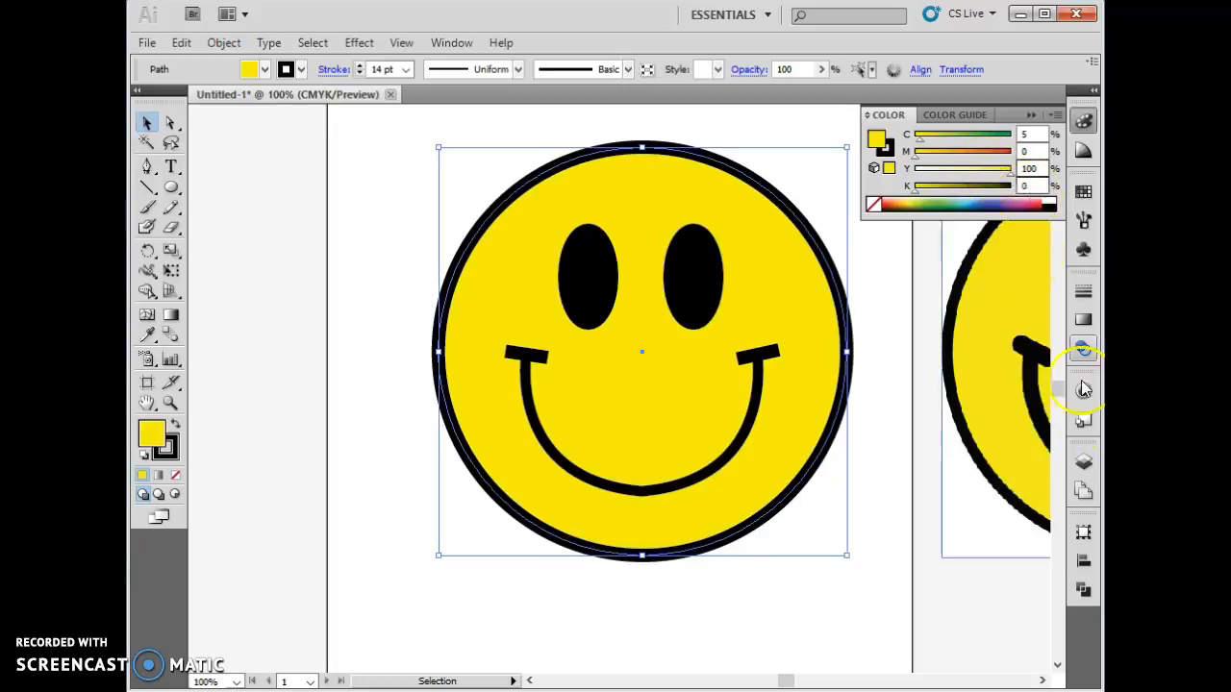
- Apply the 15 pt. Round brush to the left cap line of the smile
left_click(990, 452)
left_click(978, 428)
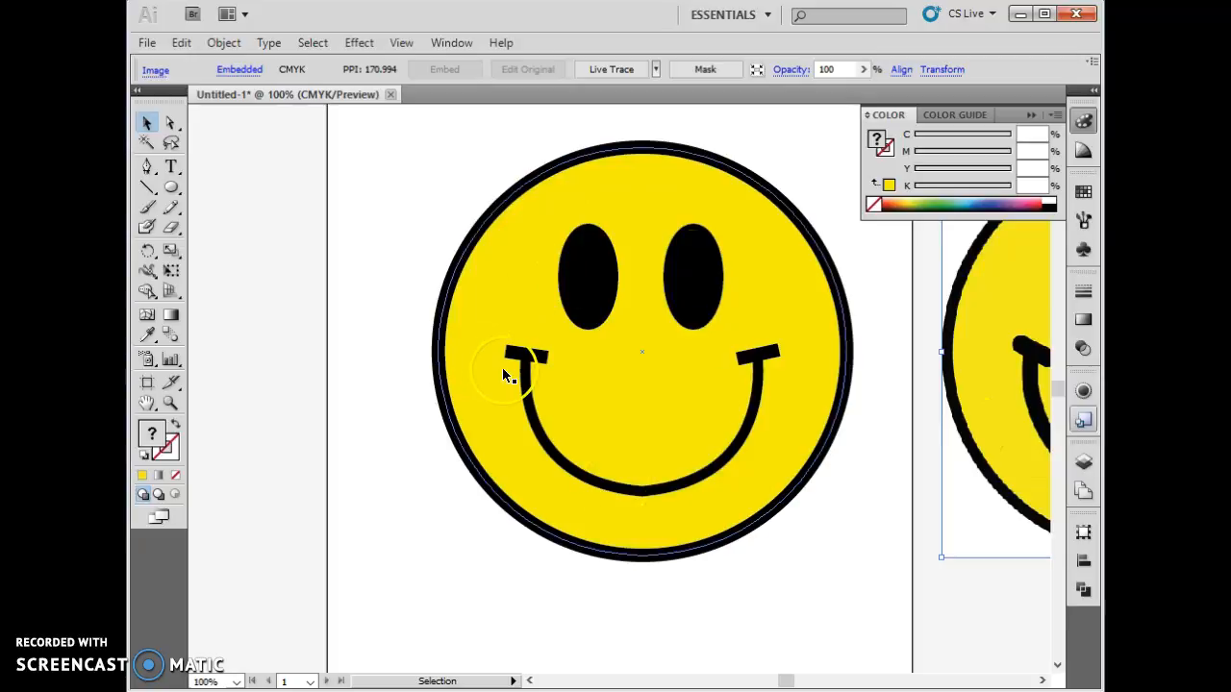
left_click(530, 353)
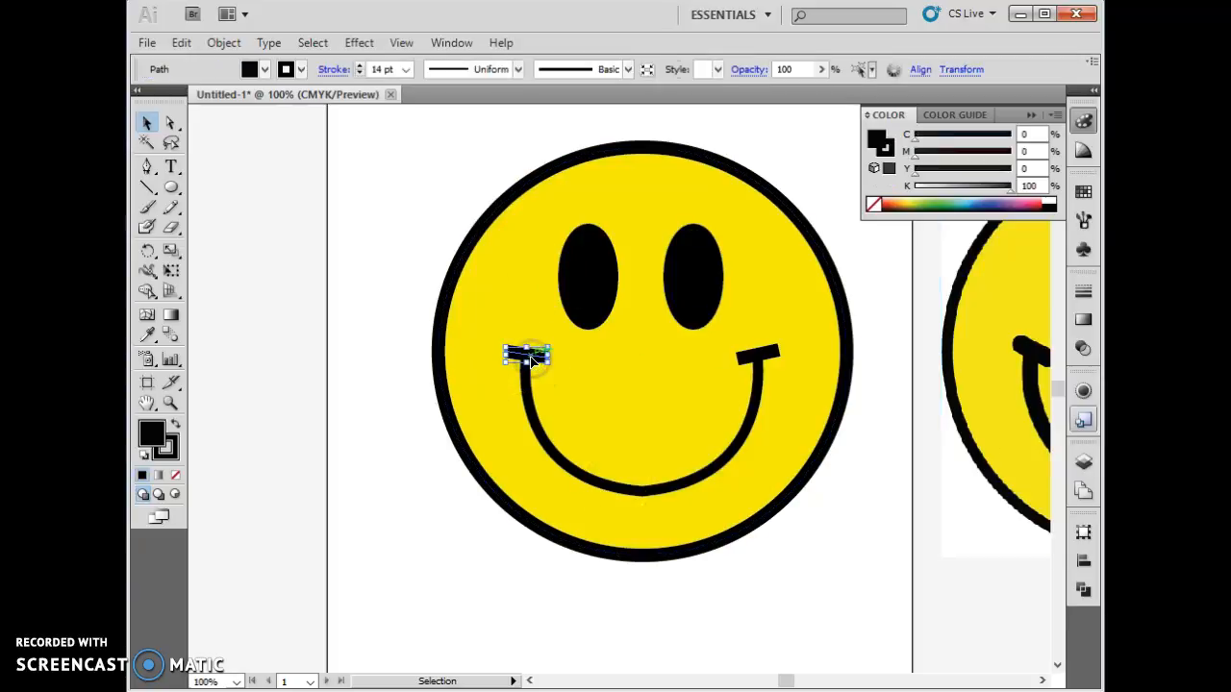
left_click(518, 73)
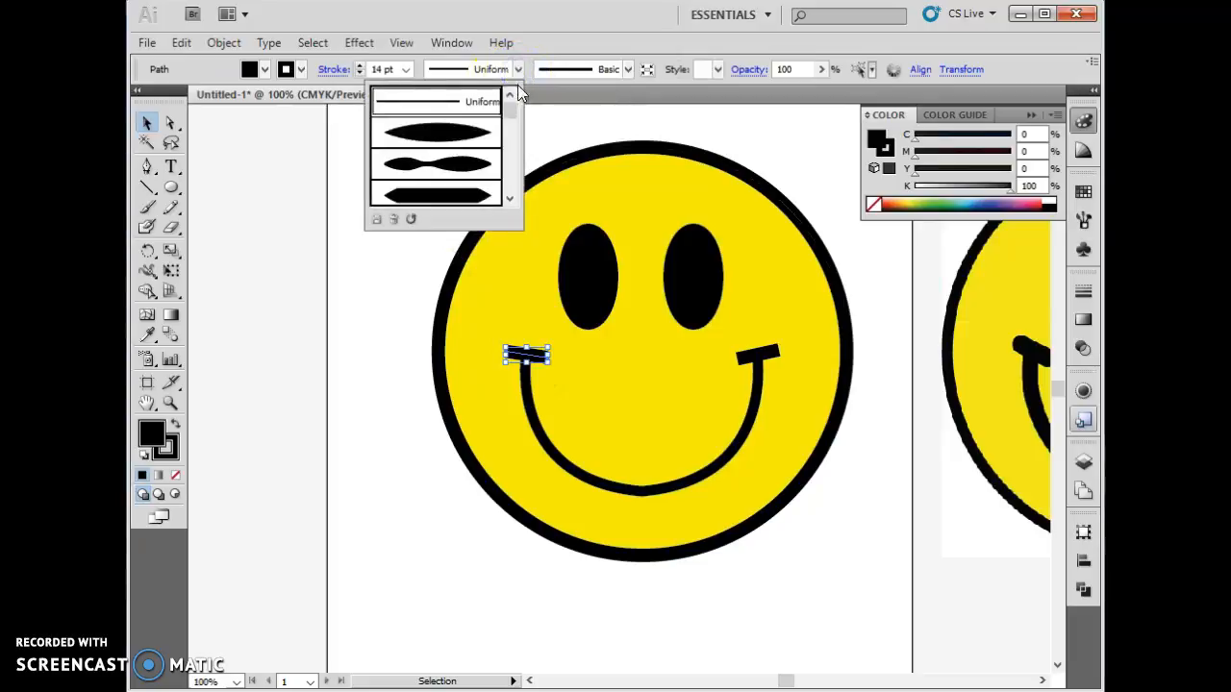
left_click(516, 73)
left_click(627, 72)
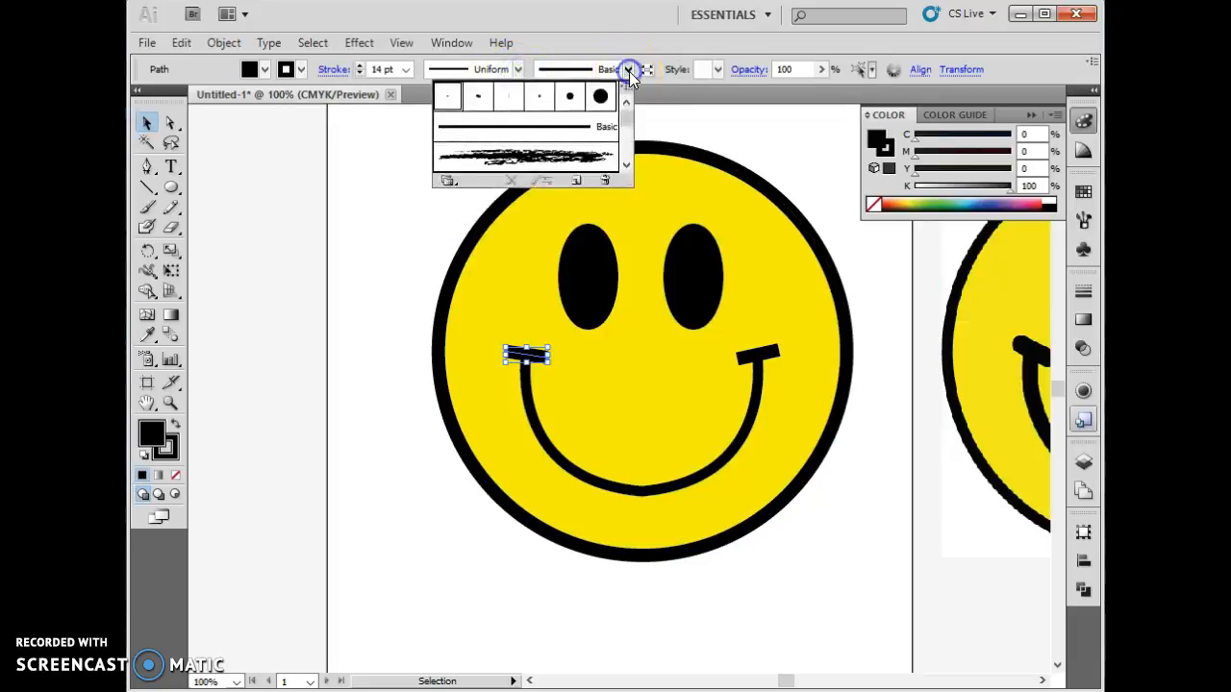
left_click(598, 99)
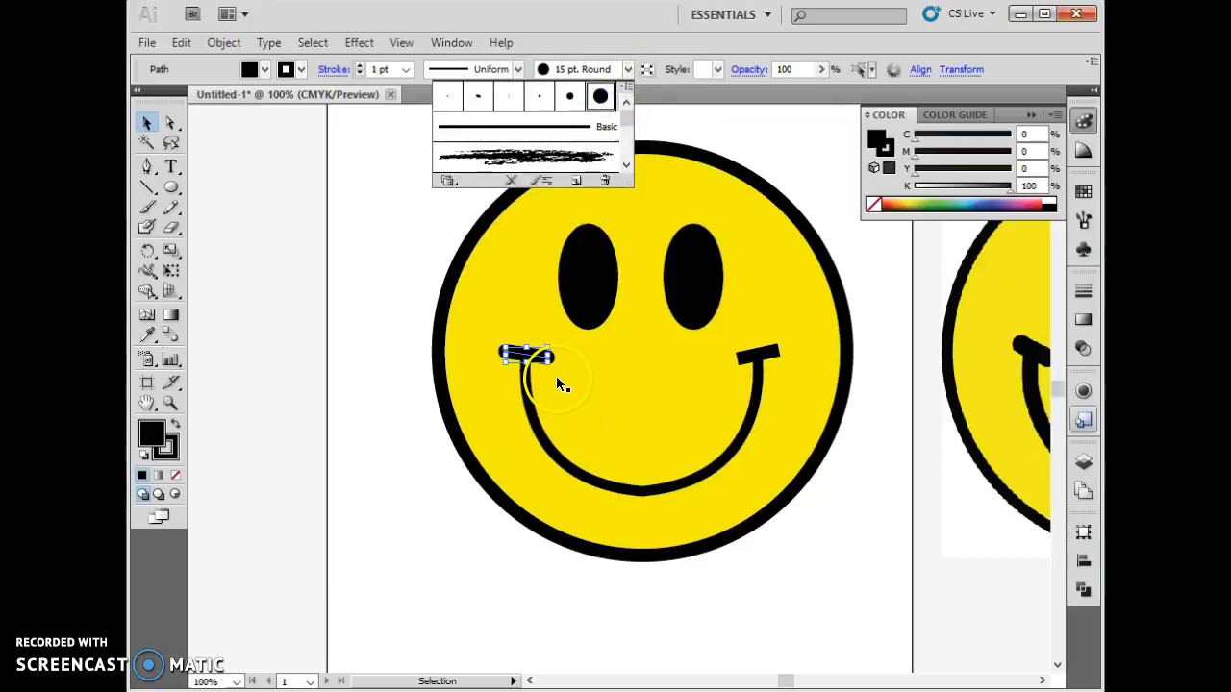
left_click(346, 481)
left_click(341, 255)
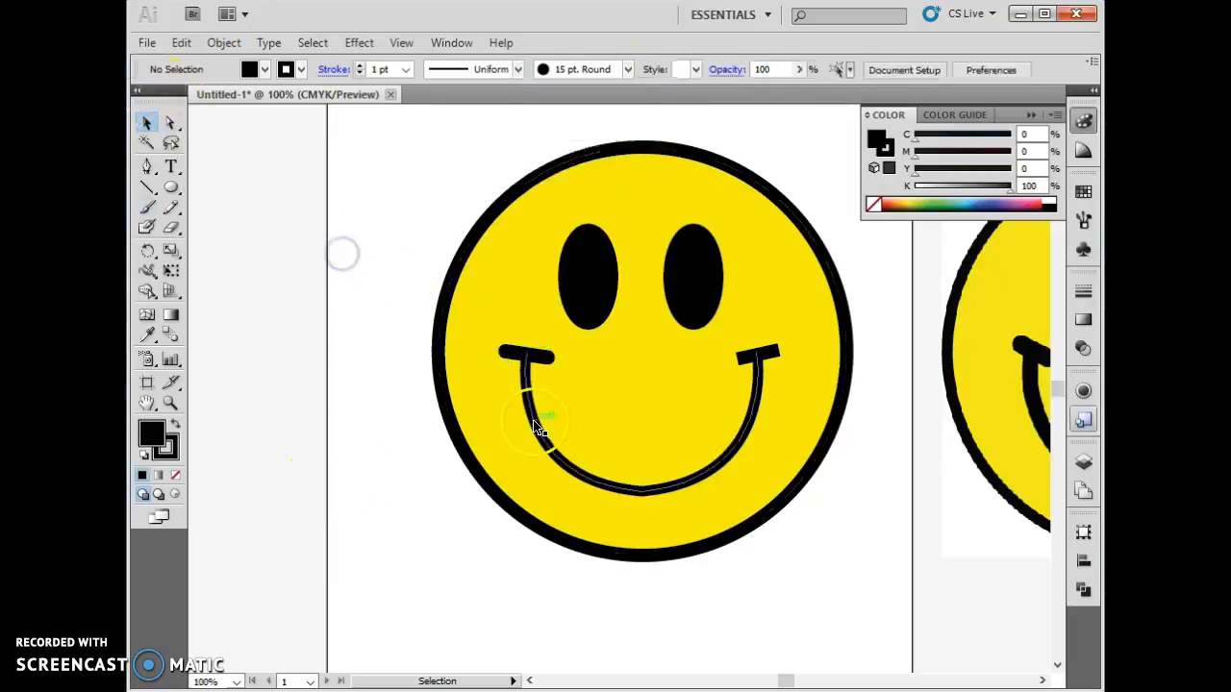
- Apply the 15 pt. Round brush to the right cap line of the smile
left_click(762, 355)
left_click(627, 69)
left_click(599, 97)
left_click(471, 601)
left_click(591, 599)
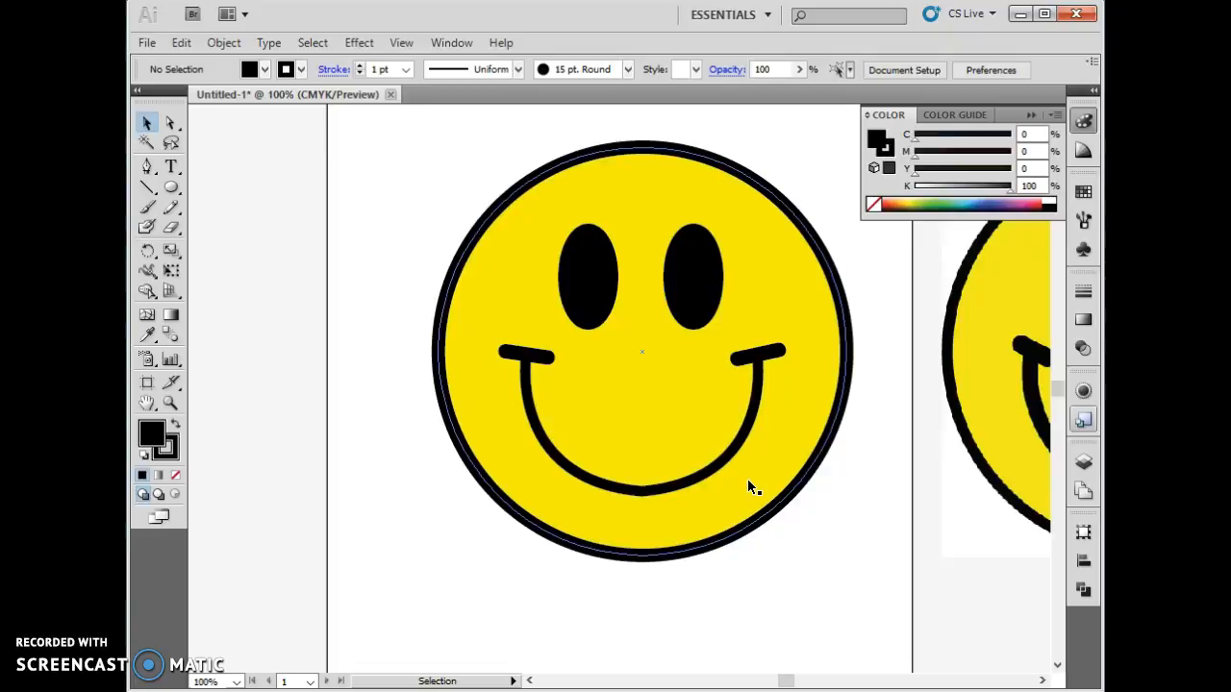
- Move the reference smiley image further right, away from the vector drawing
left_click(756, 491)
left_click(965, 444)
left_click_drag(965, 445, 1009, 438)
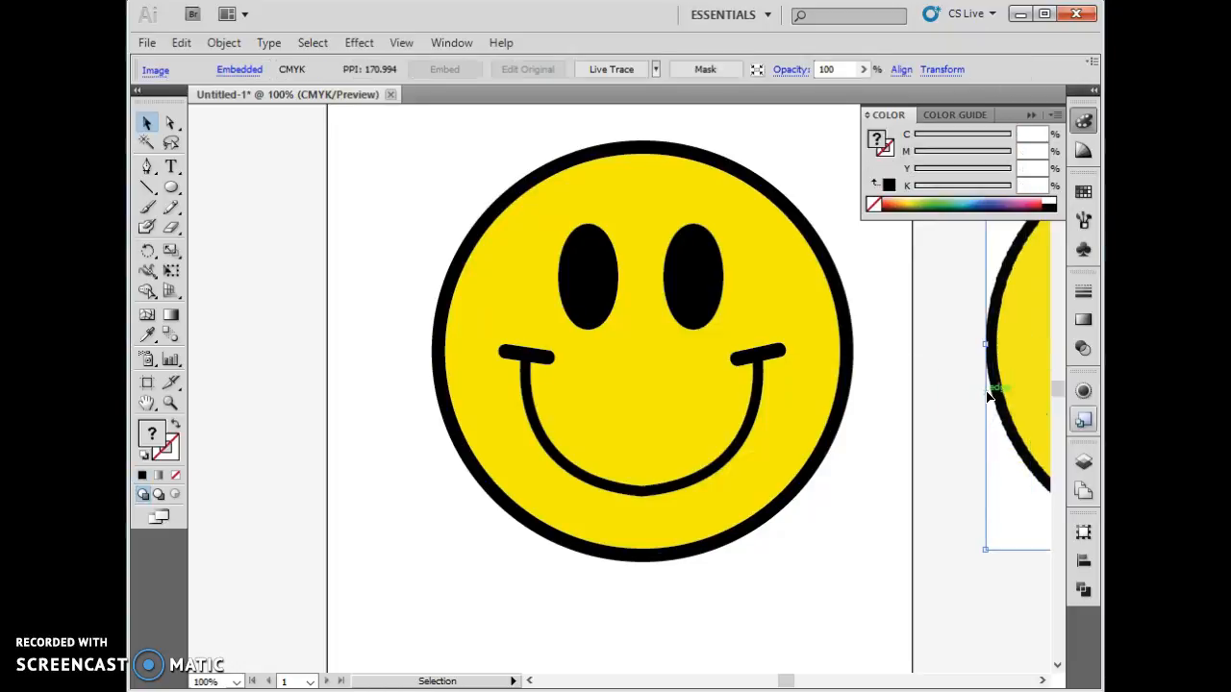
left_click(1012, 431)
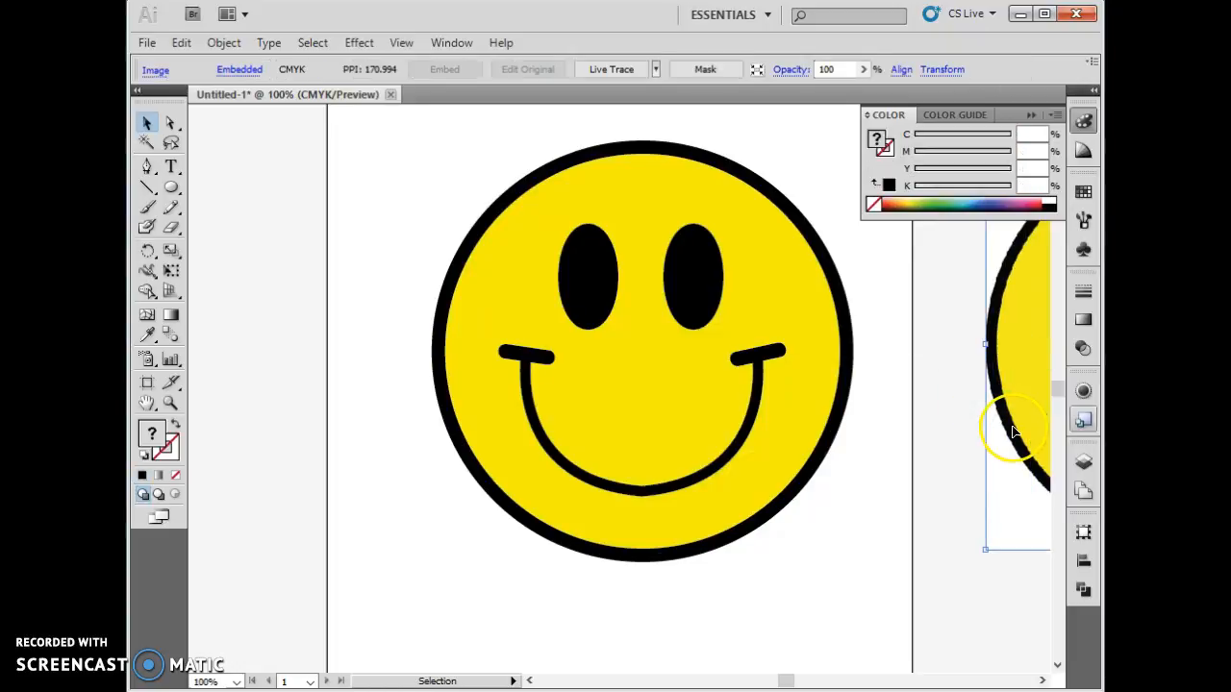